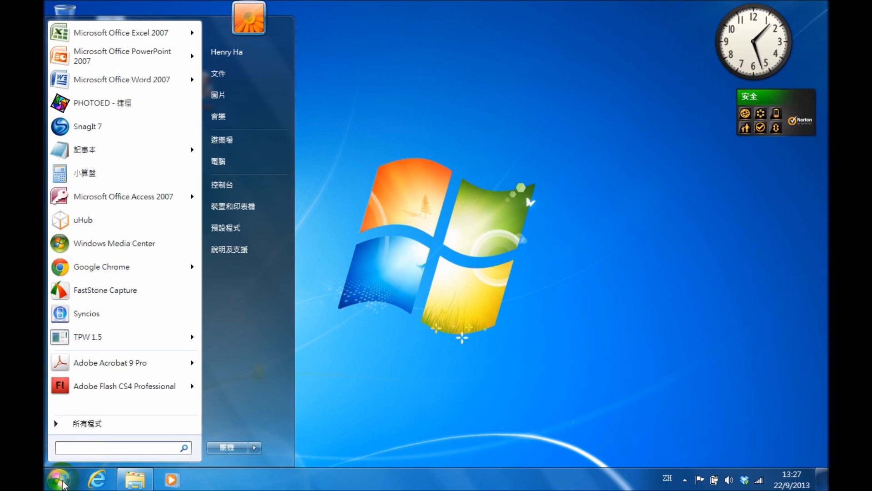
Step: Open Adobe Flash CS4 Professional and create a new Flash File (ActionScript 2.0) document
mouse_move(124, 387)
click(124, 387)
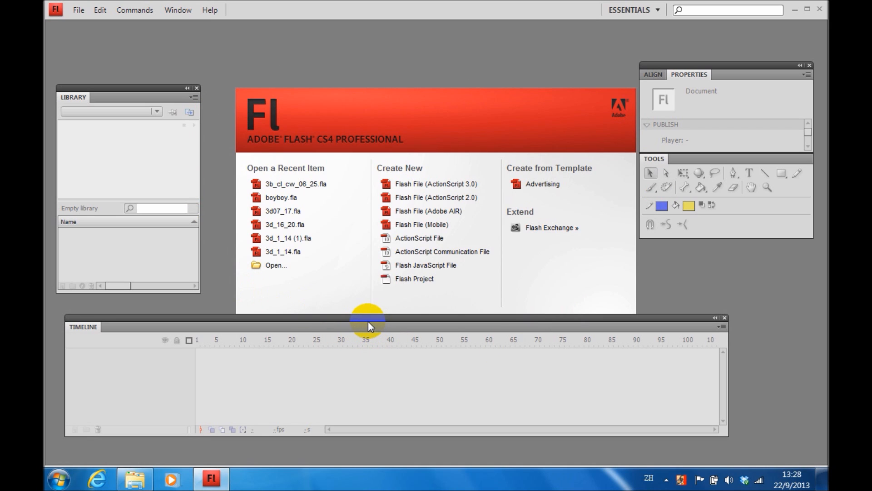
click(478, 199)
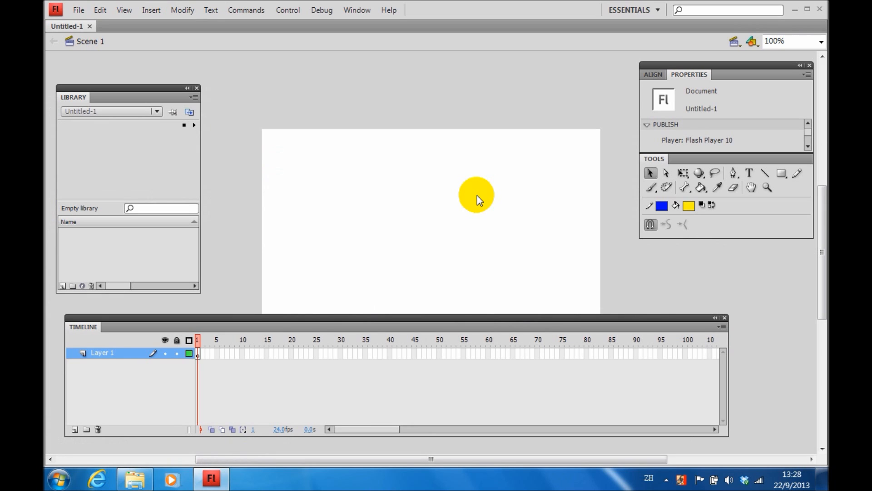
drag(824, 211, 825, 234)
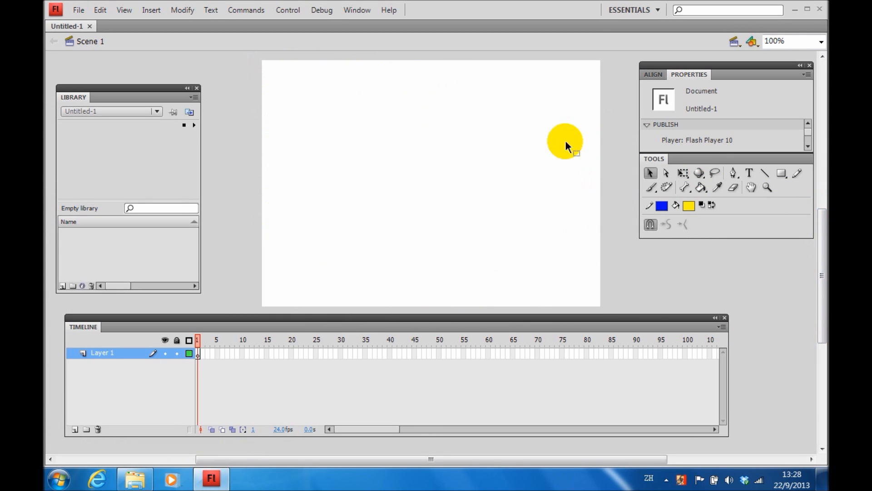
Step: Add the static text "stage" in blue to the upper part of the stage
click(748, 173)
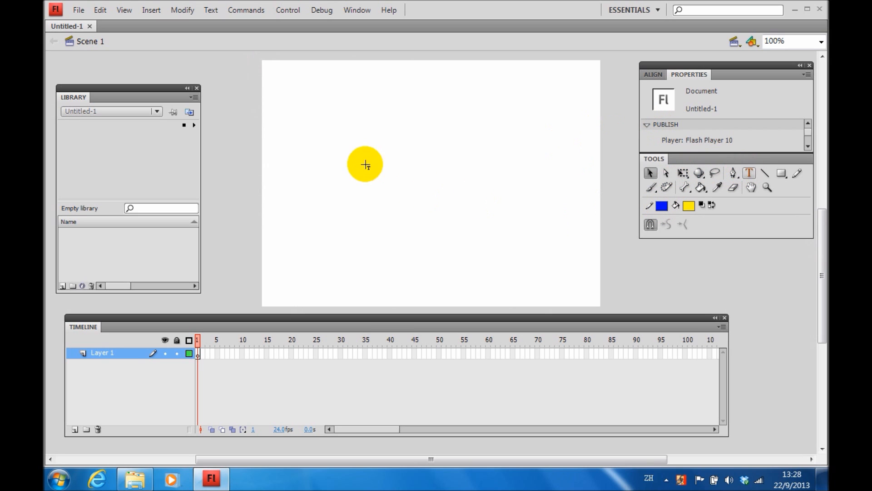
click(329, 159)
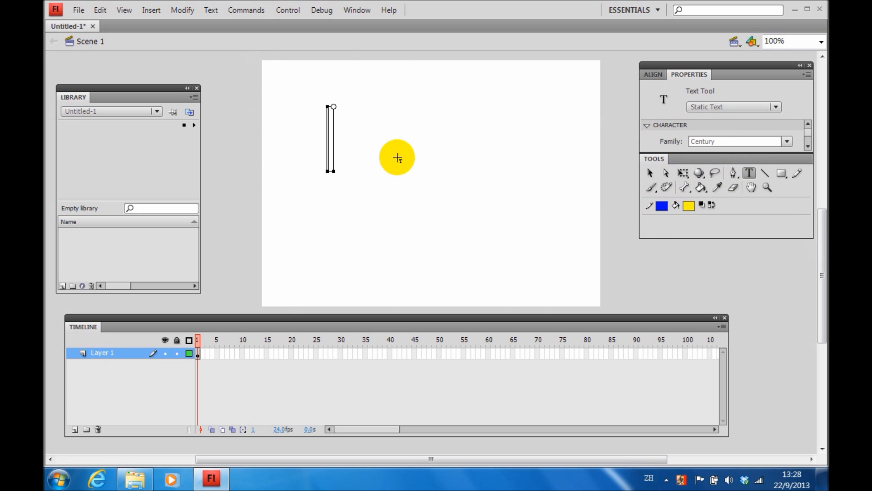
click(688, 205)
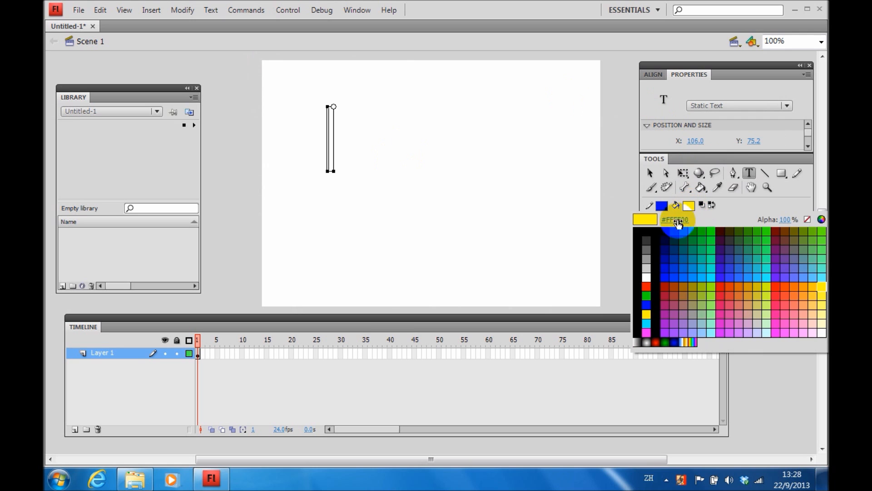
click(647, 304)
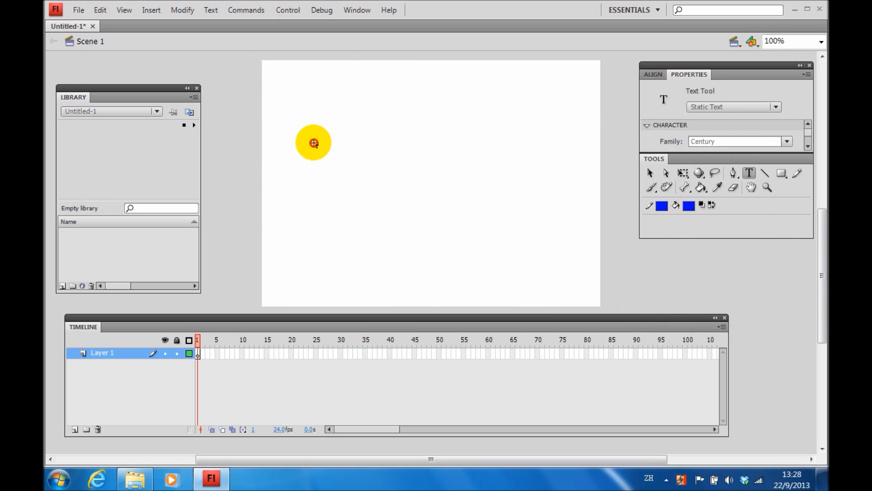
click(313, 142)
text(stage)
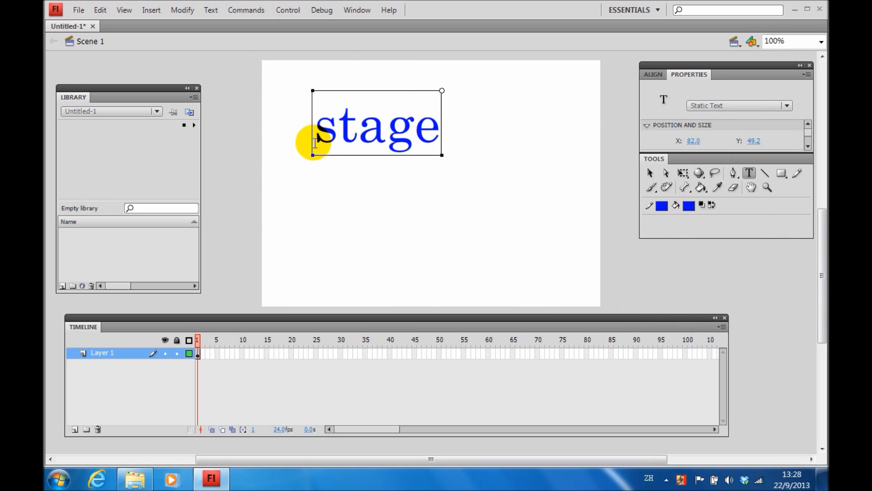
click(650, 173)
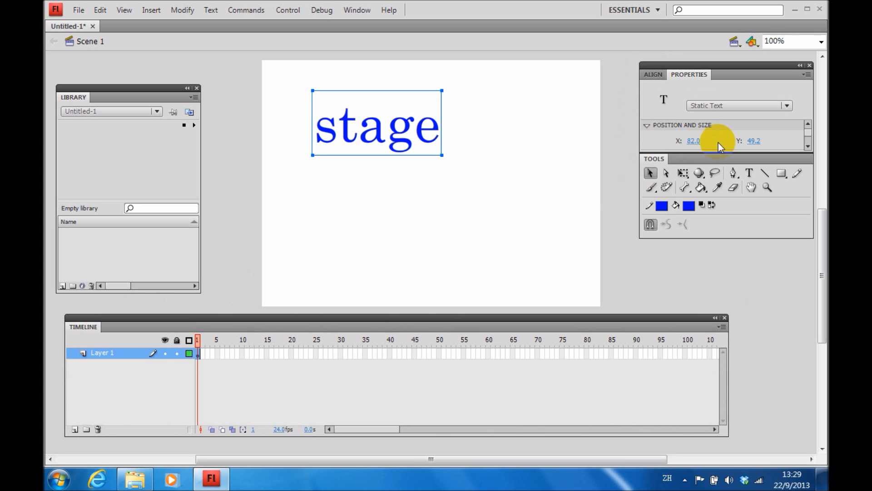
Step: Hide the Library panel from the workspace
drag(749, 72, 427, 56)
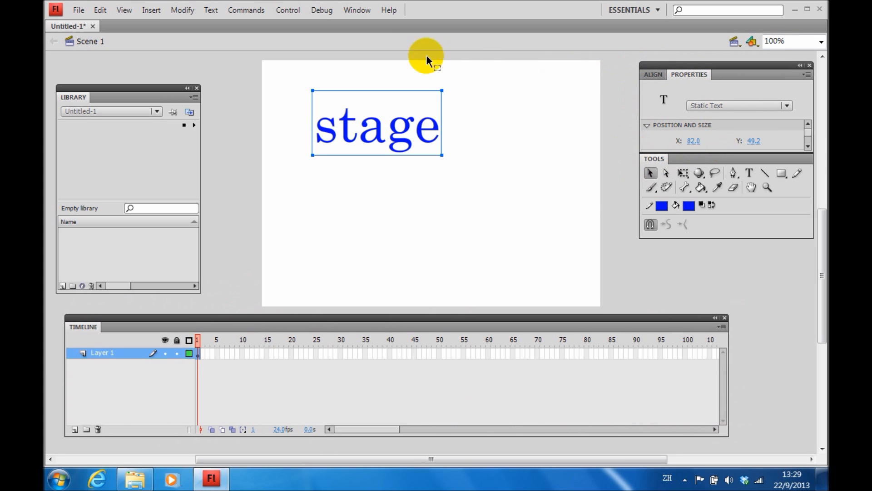
click(357, 10)
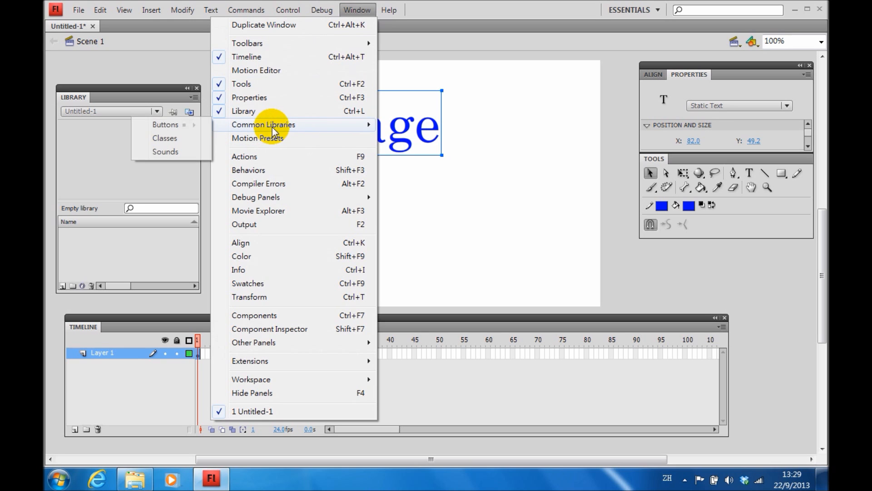
click(222, 111)
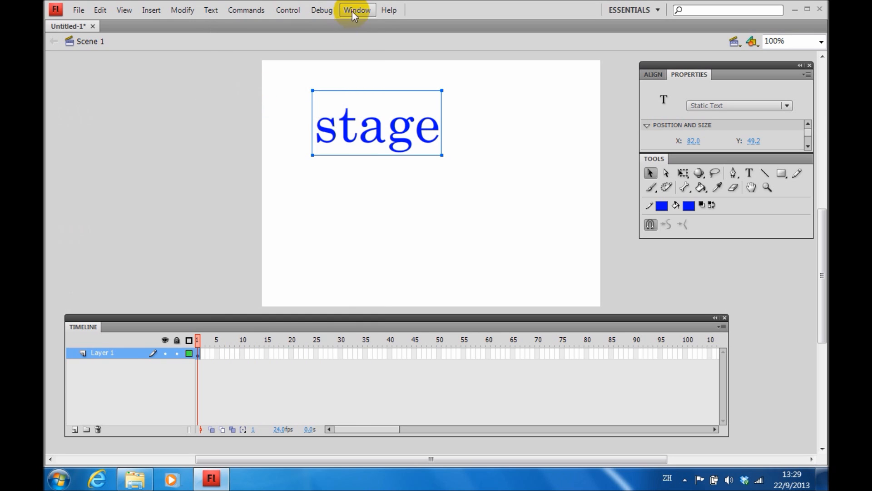
Step: Hide the panel group holding Properties and Tools, and show it again
click(353, 10)
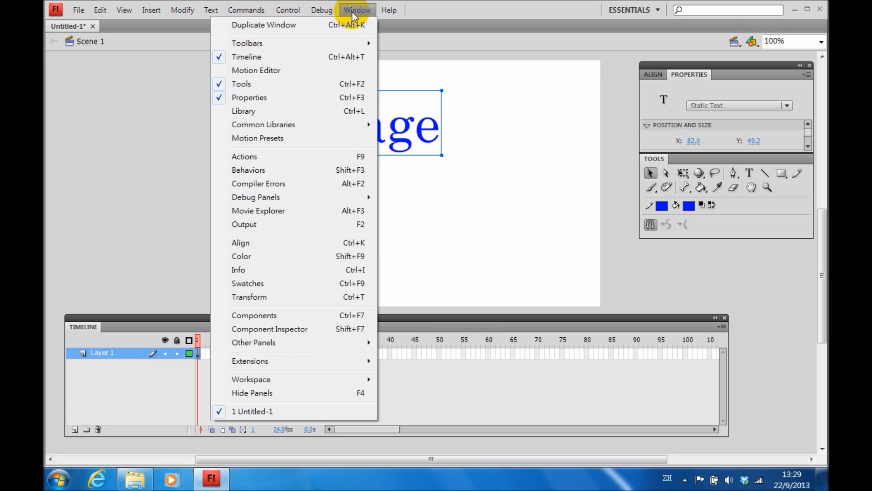
click(288, 94)
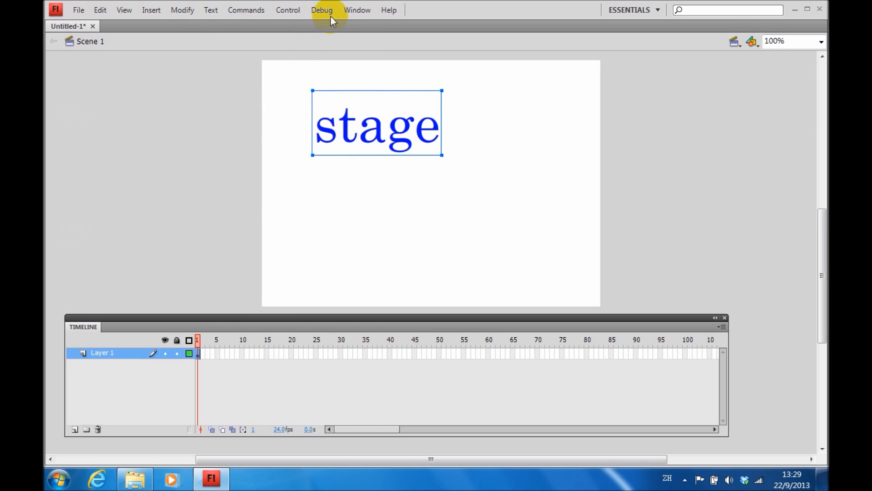
click(352, 10)
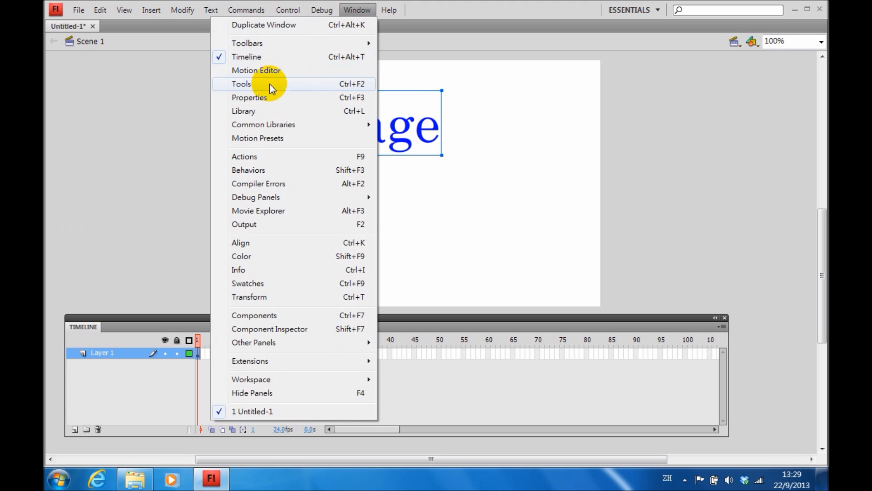
click(265, 85)
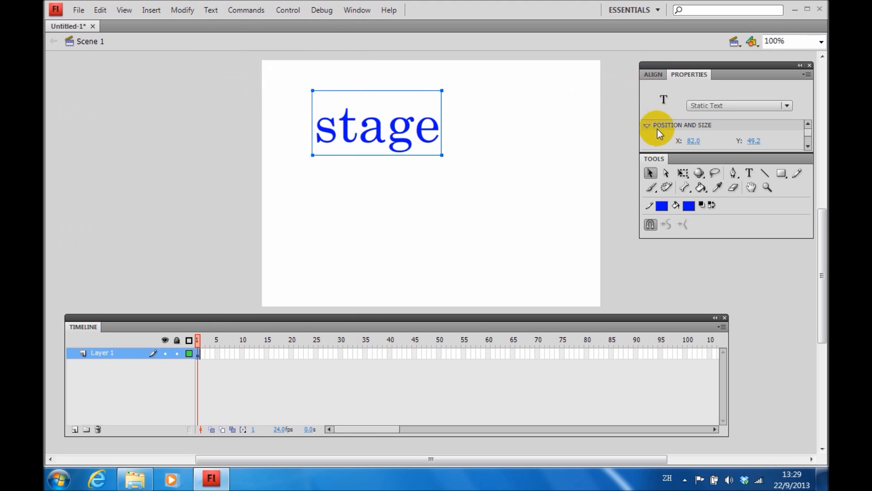
Step: Float the Tools panel on its own beside the stage and separate the Properties panel from the Align panel
drag(652, 158, 646, 211)
drag(656, 76, 113, 130)
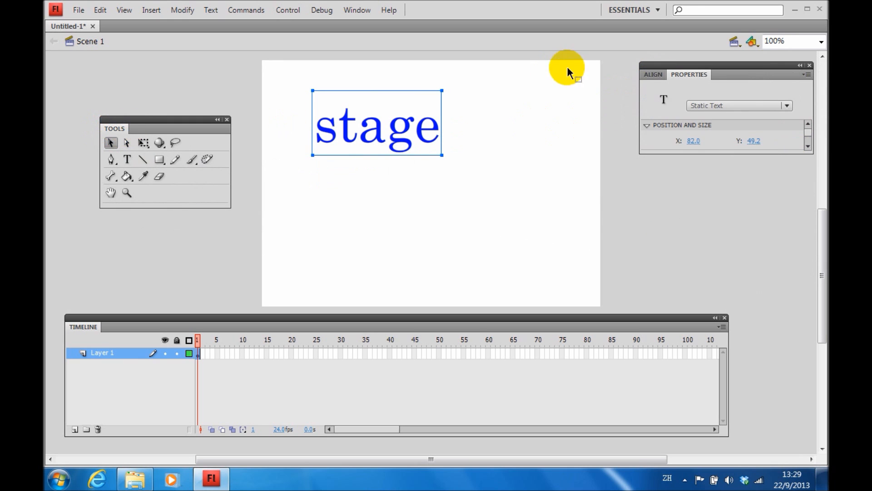
drag(704, 65, 674, 198)
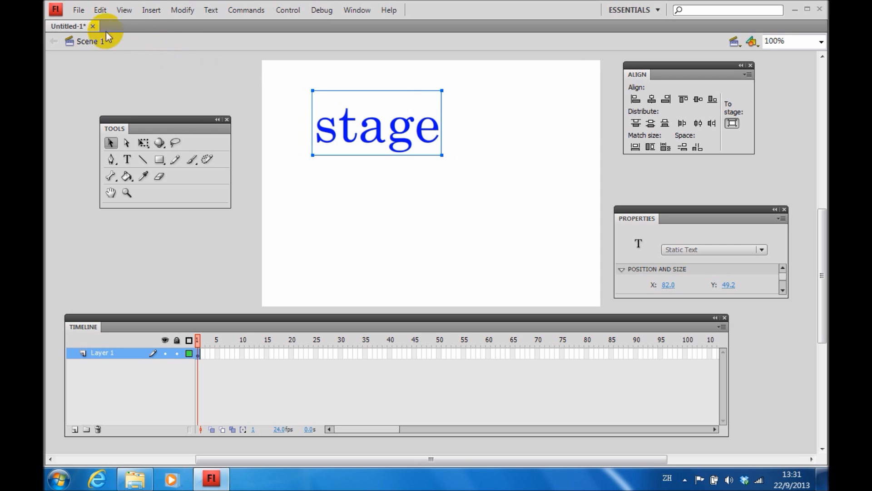
Step: Examine the available file, view, modify, text, movie control, debug and panel display commands, dismissing the Windows colour scheme prompt
click(81, 11)
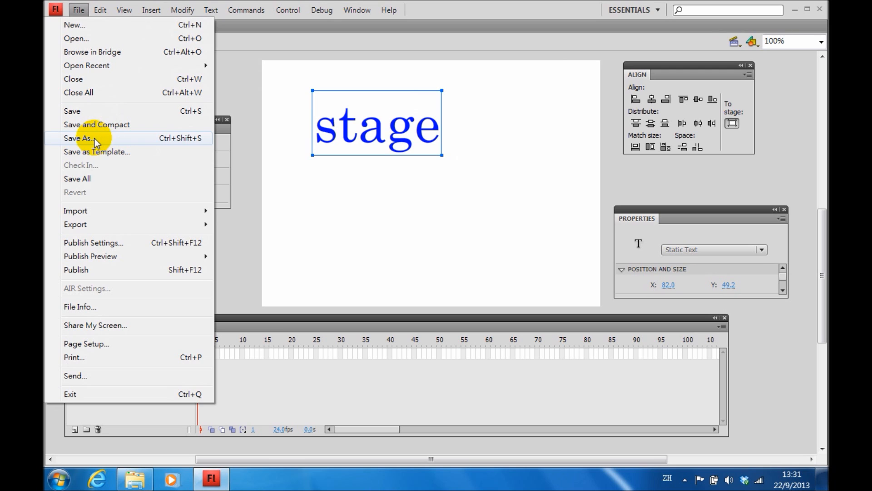
mouse_move(99, 223)
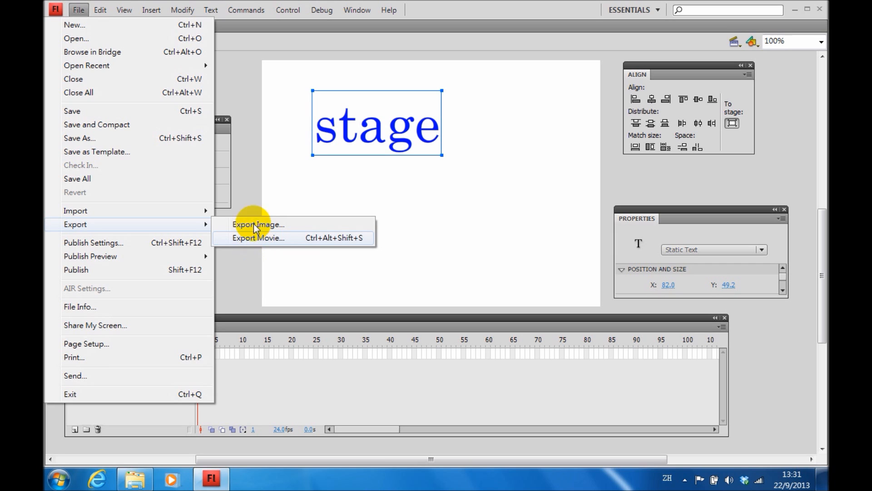
mouse_move(104, 14)
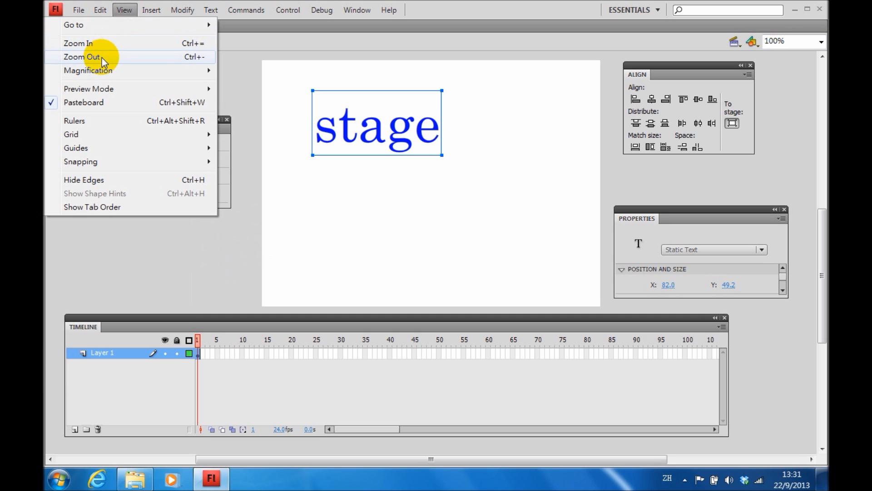
mouse_move(154, 17)
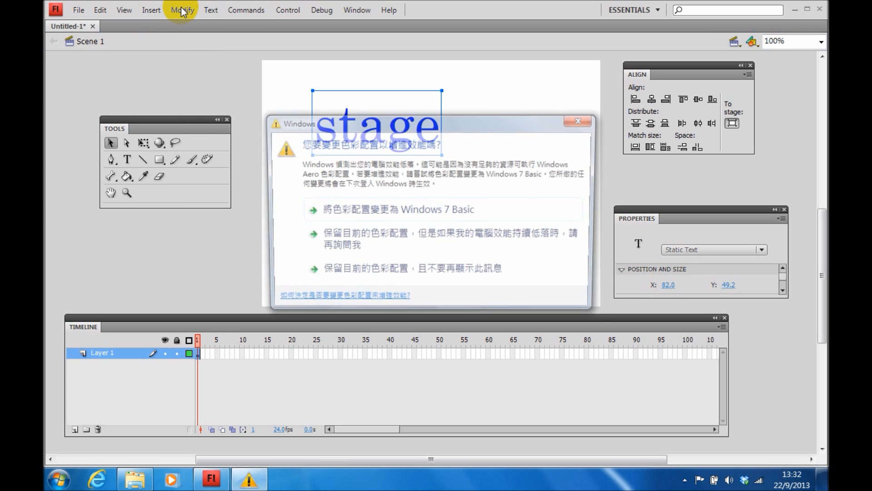
click(583, 119)
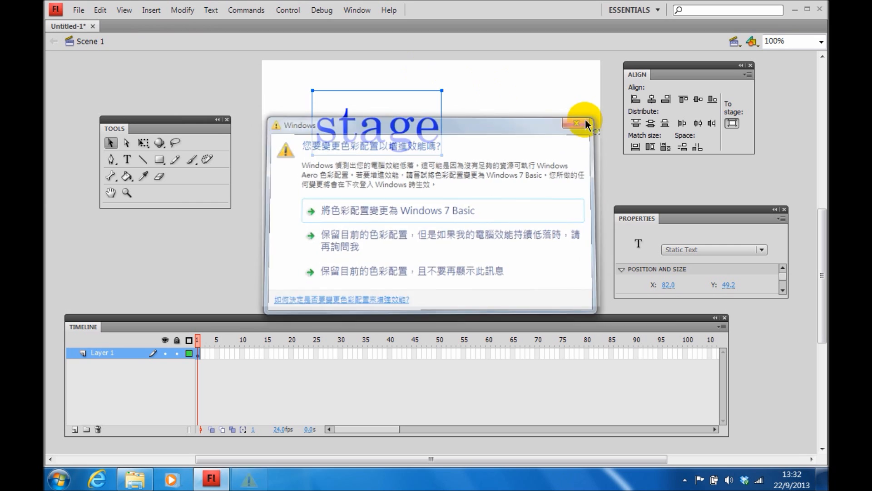
click(180, 11)
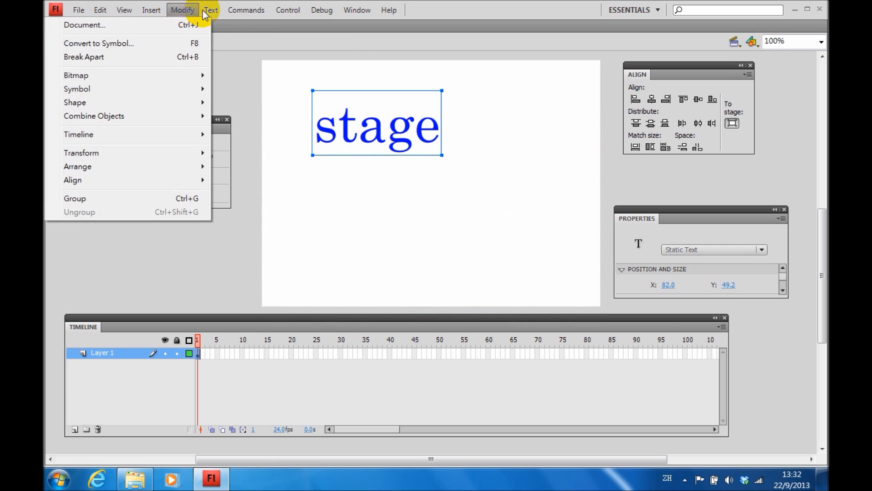
mouse_move(215, 14)
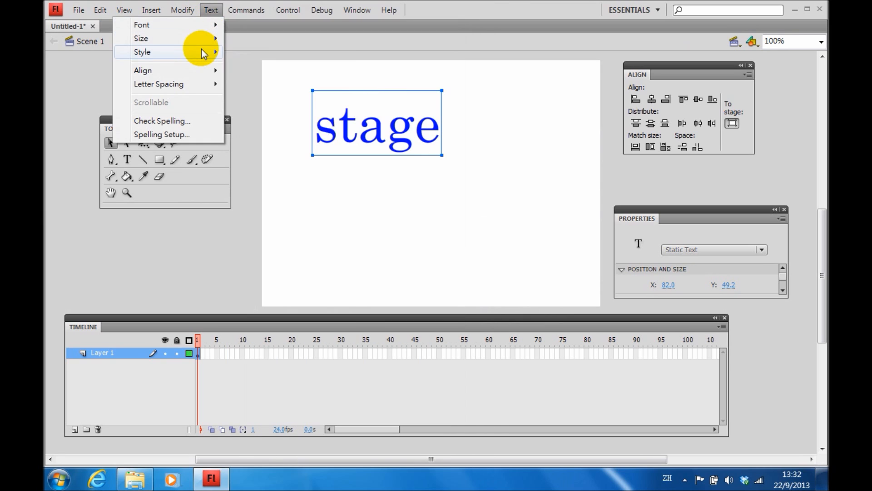
mouse_move(199, 74)
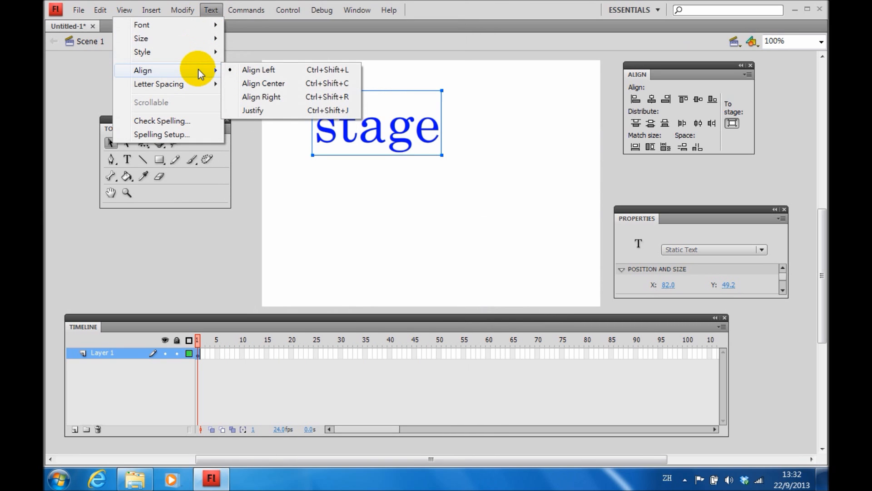
mouse_move(246, 11)
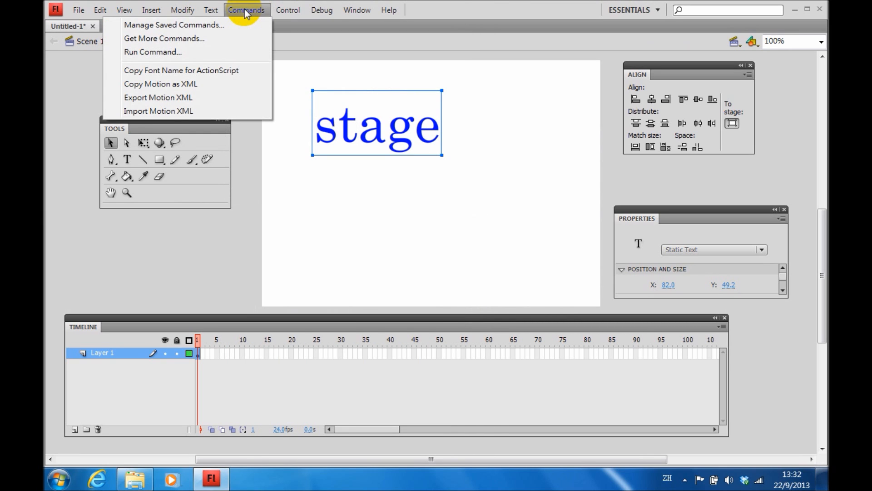
mouse_move(284, 12)
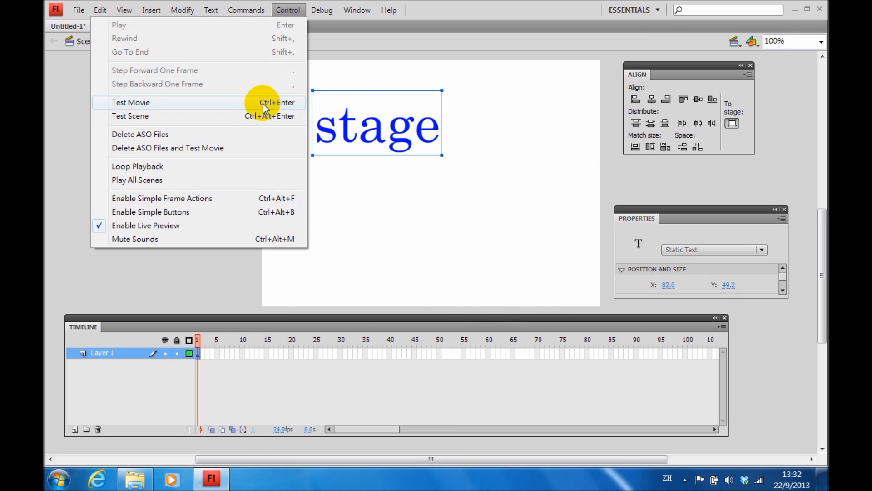
mouse_move(321, 13)
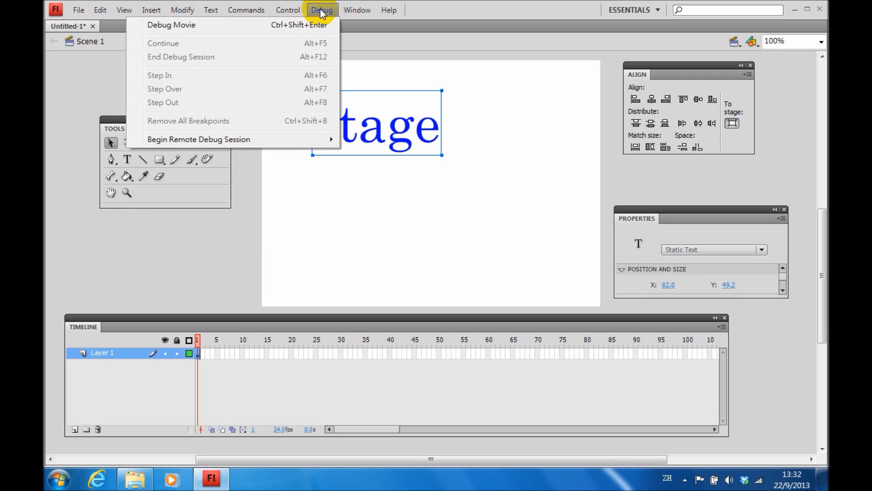
mouse_move(352, 11)
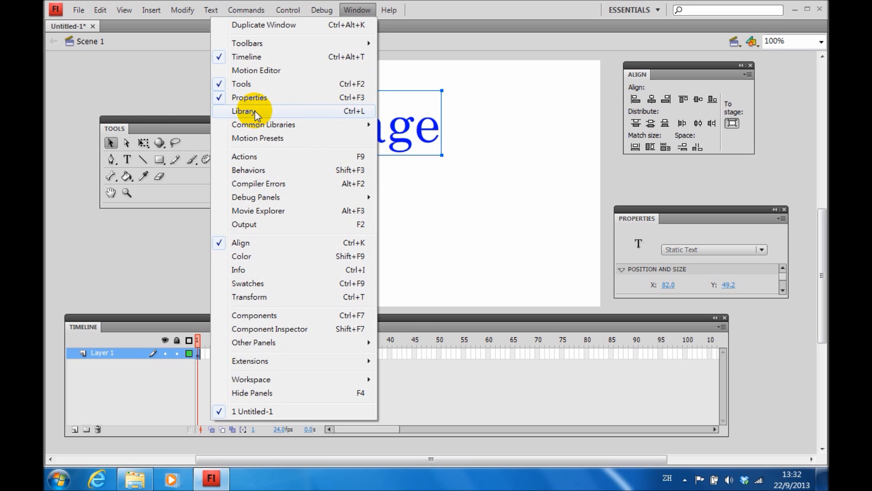
click(361, 12)
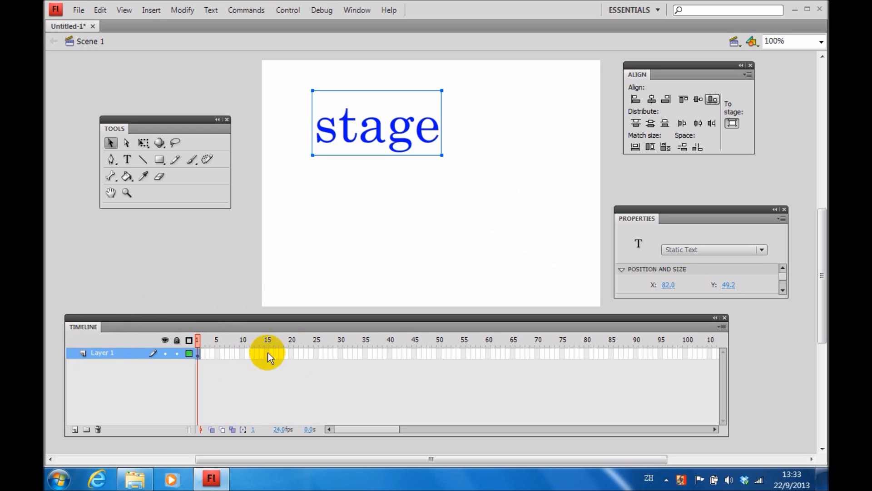
Step: Set the timeline's frame size to Medium and collapse the Timeline panel to an icon
click(723, 328)
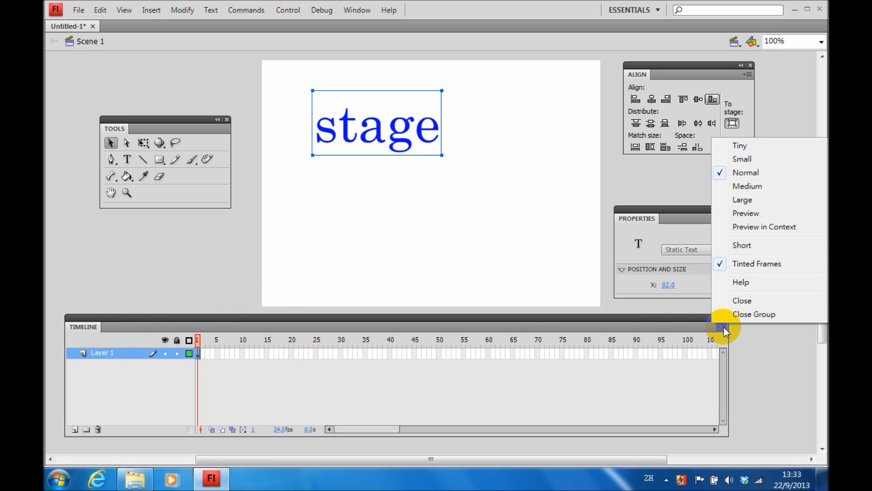
click(757, 186)
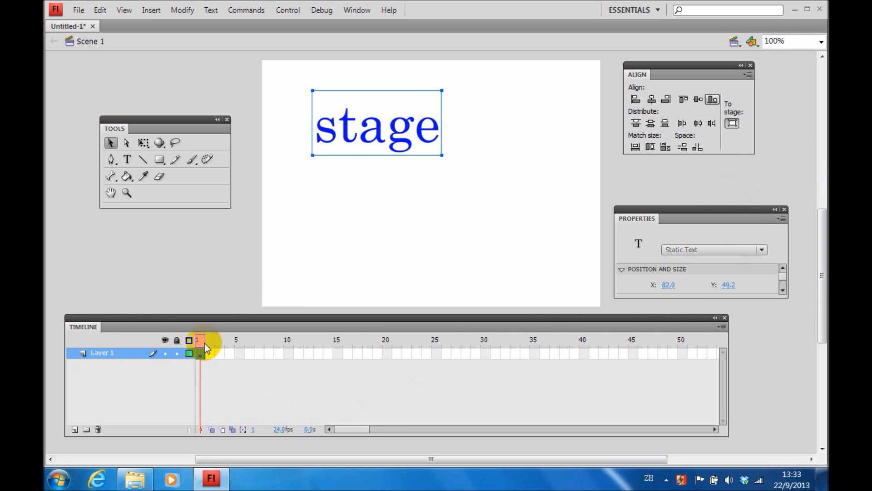
click(199, 406)
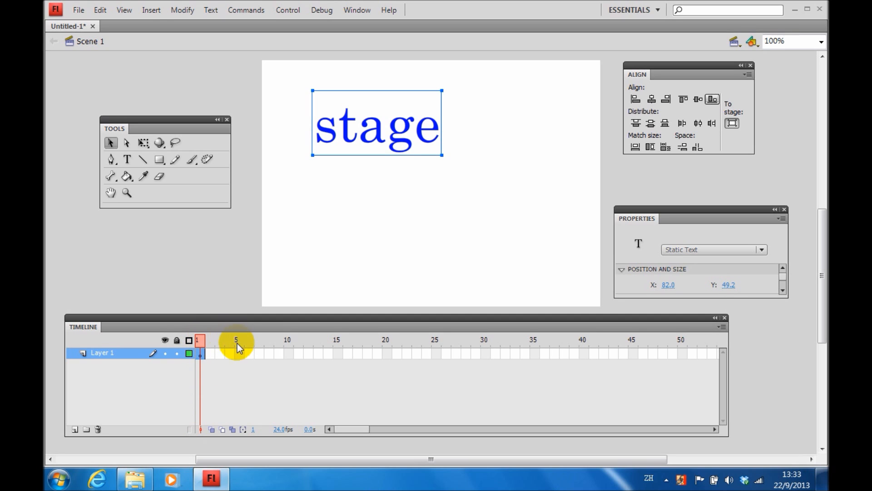
click(715, 318)
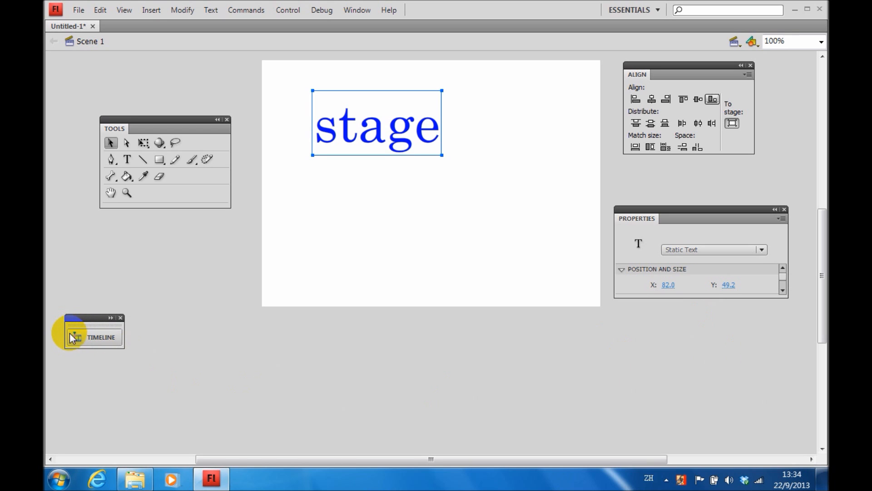
Step: Expand the collapsed Timeline panel back to its full layers and frames view below the stage
drag(82, 349, 133, 347)
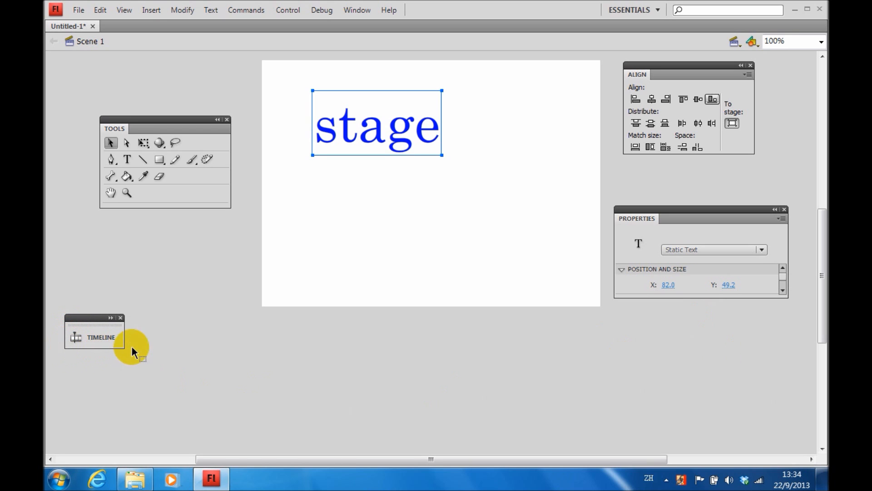
click(102, 337)
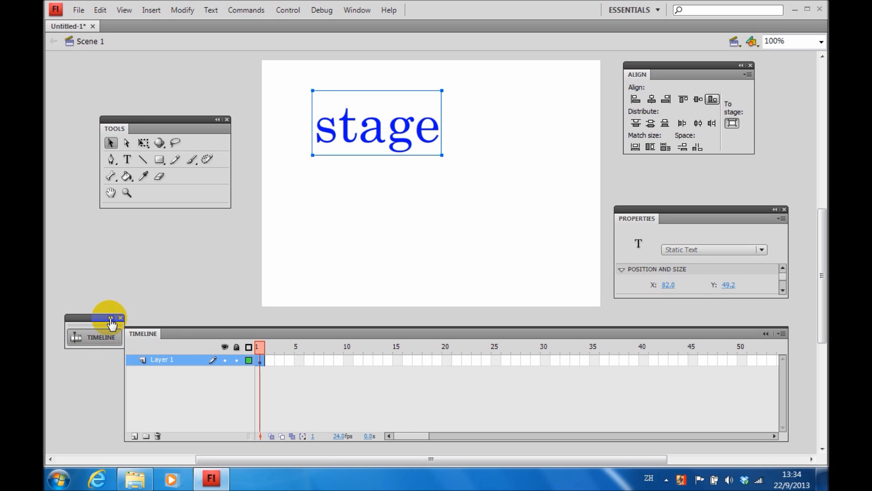
click(110, 318)
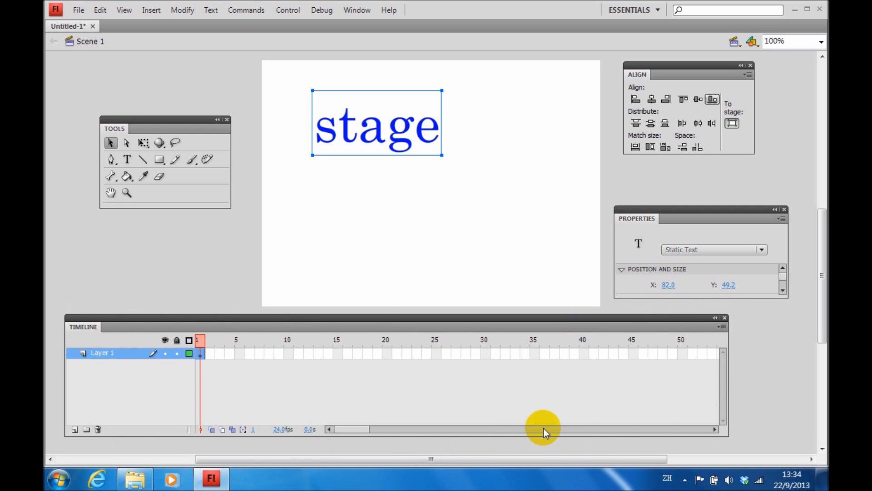
Step: Reposition the Properties and Tools panels slightly higher beside the stage and lengthen the Tools panel to reveal its colour and option controls
drag(700, 209, 514, 193)
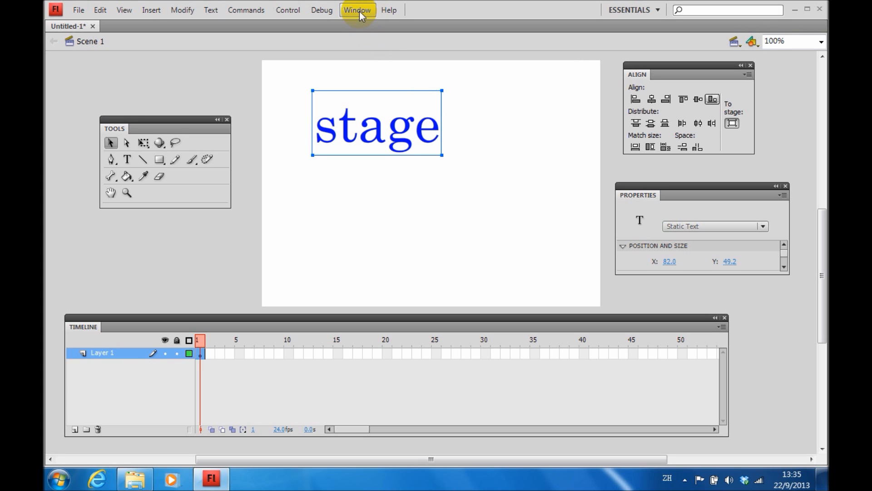
drag(168, 120, 156, 103)
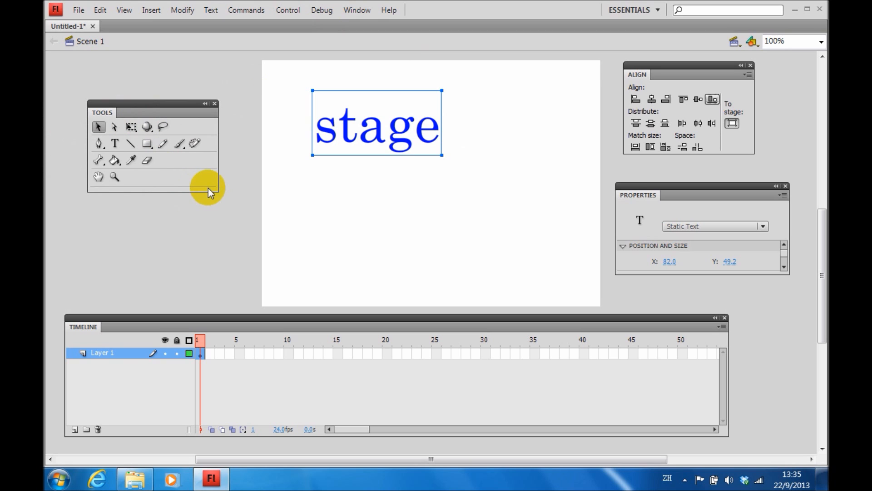
drag(199, 190, 197, 237)
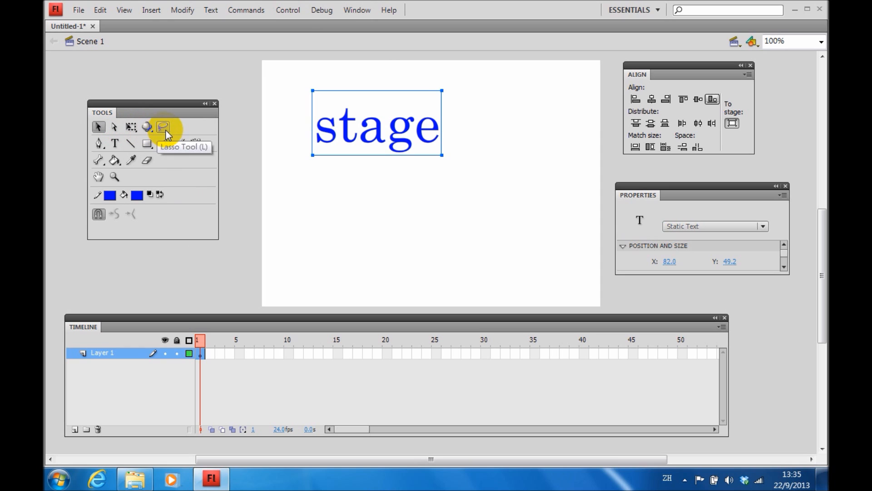
Step: Delete the "stage" text from the stage
click(435, 156)
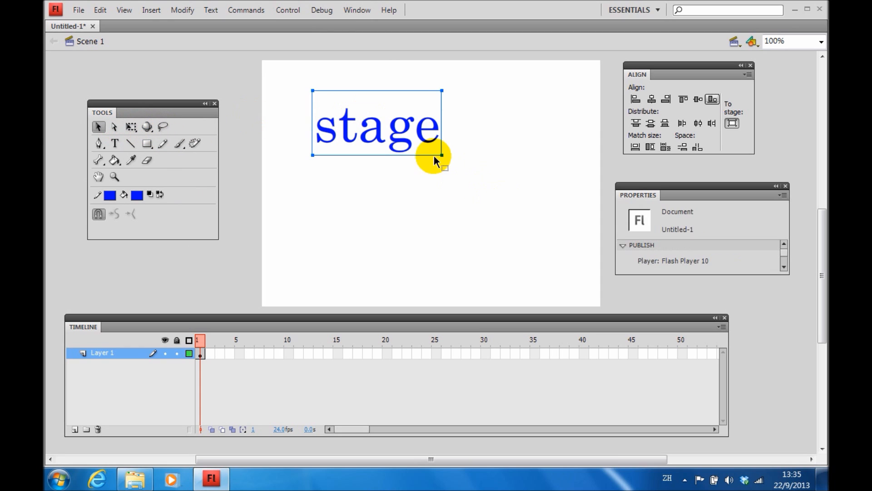
click(393, 136)
key(Delete)
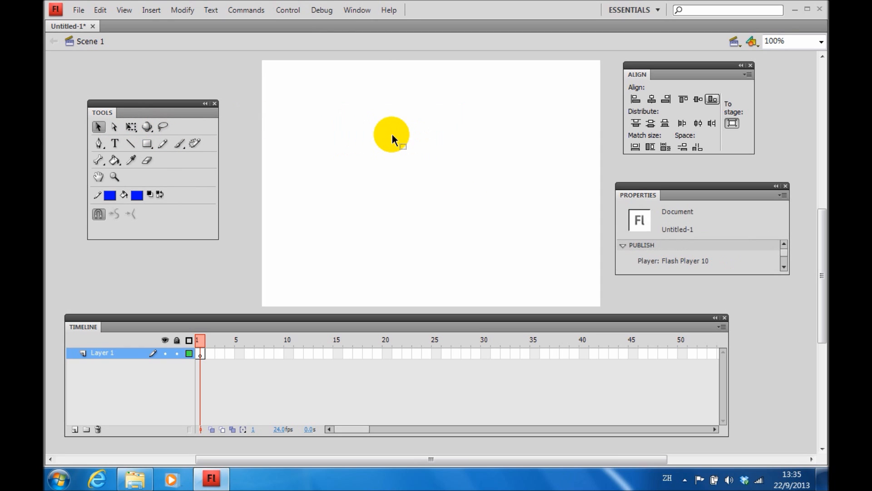
Step: Add static text reading "I am" followed by the person's name near the stage's upper edge, and move the Align panel clear of it
click(115, 145)
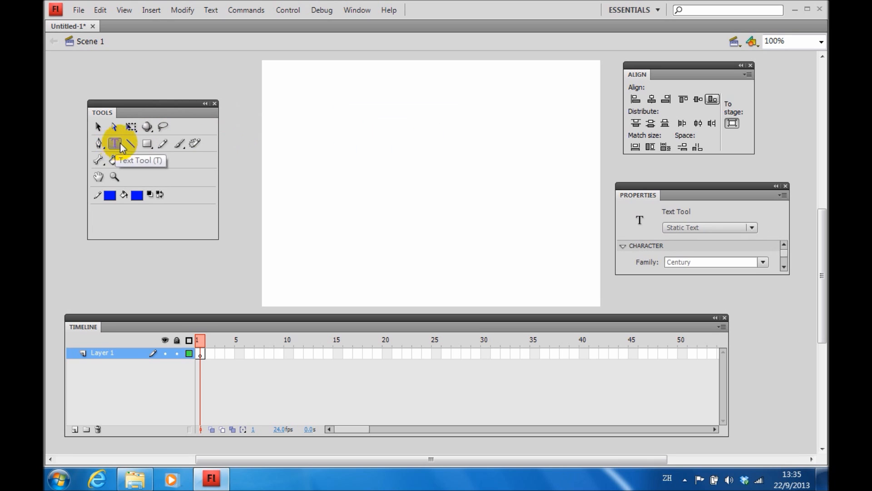
click(291, 113)
text(I)
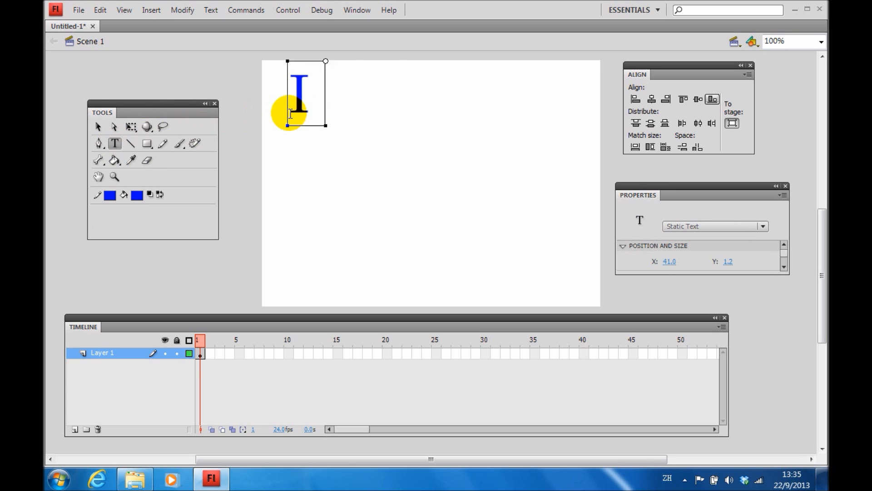
text( am Henry)
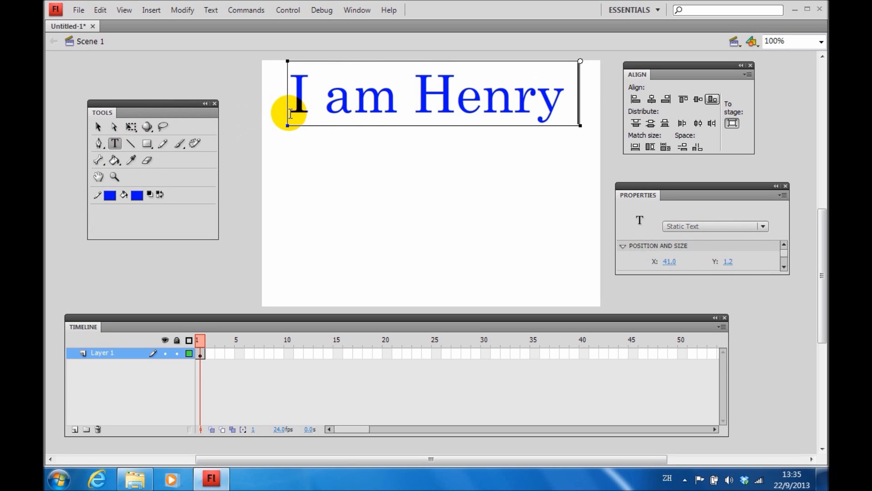
text( Ha)
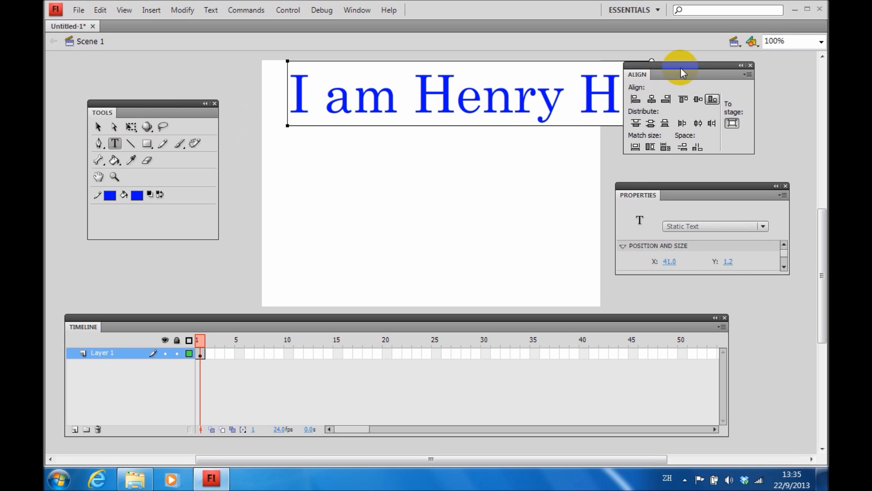
drag(682, 66, 716, 79)
click(553, 142)
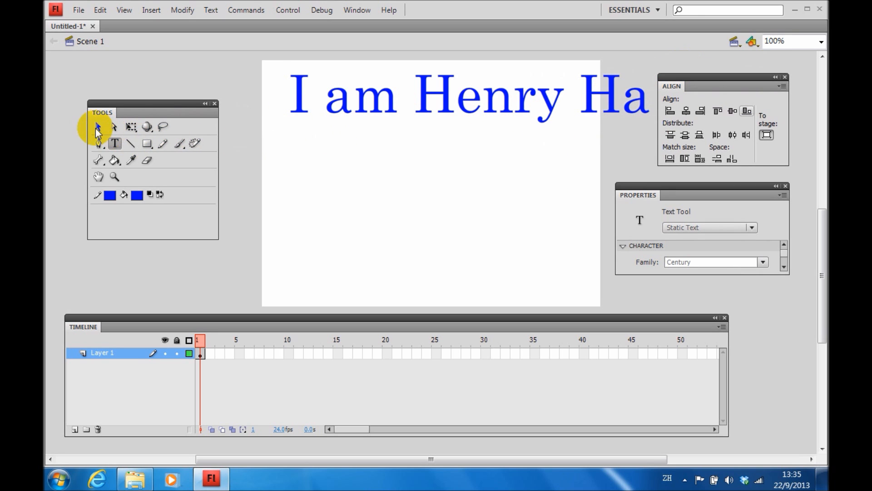
Step: Move the new text line with the Selection tool to about X -10, Y 46
click(98, 128)
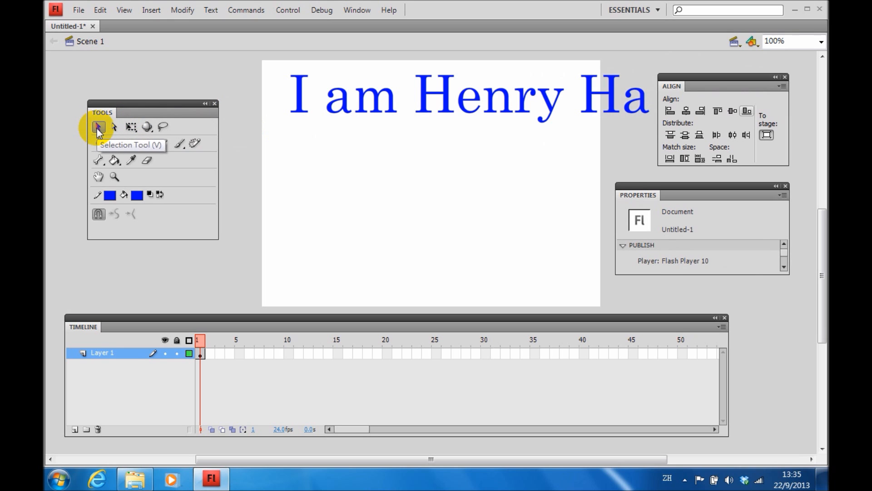
drag(350, 111, 318, 175)
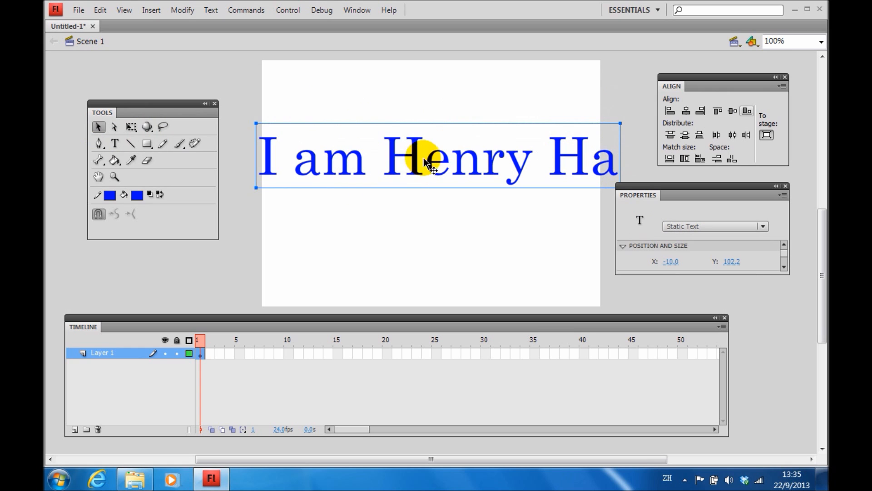
drag(426, 152, 427, 118)
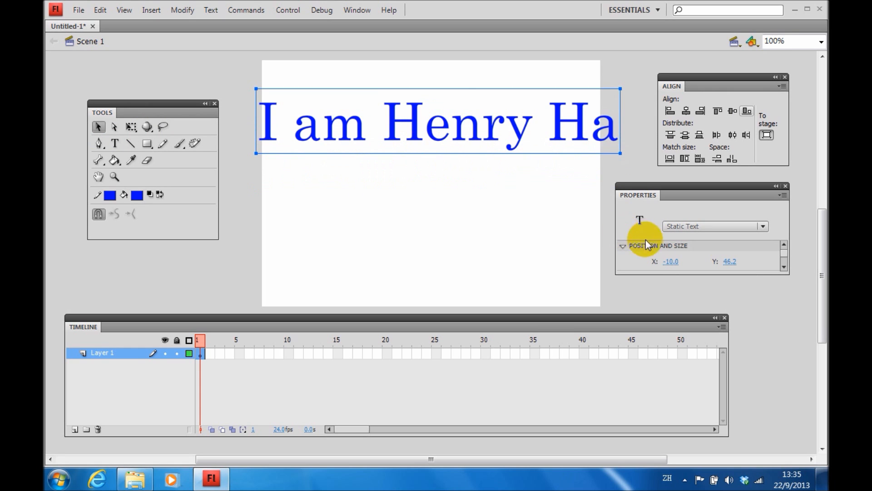
Step: Move the Properties panel up over part of the Align panel and lengthen it to show the character settings
drag(701, 184, 683, 143)
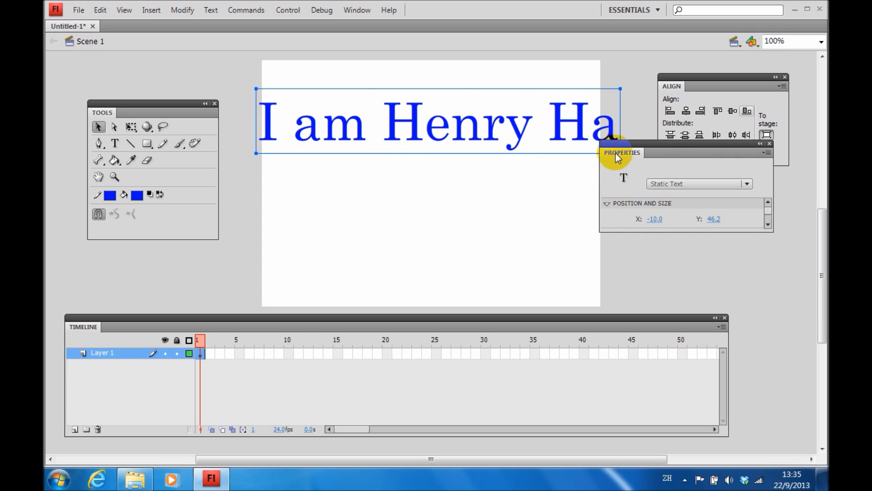
click(359, 10)
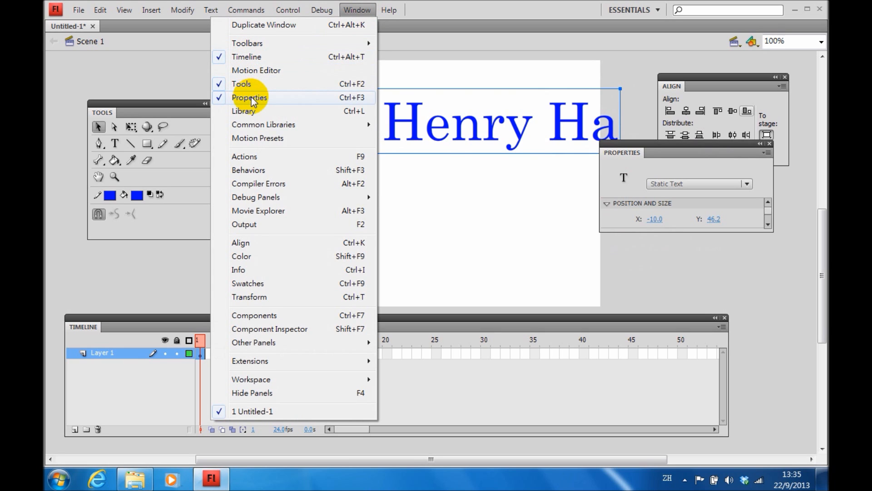
click(366, 11)
click(607, 203)
click(608, 204)
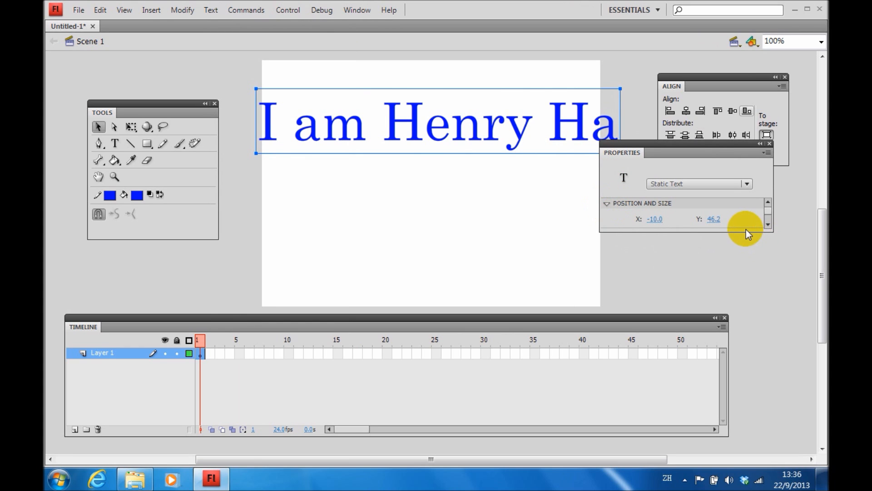
drag(745, 231, 711, 343)
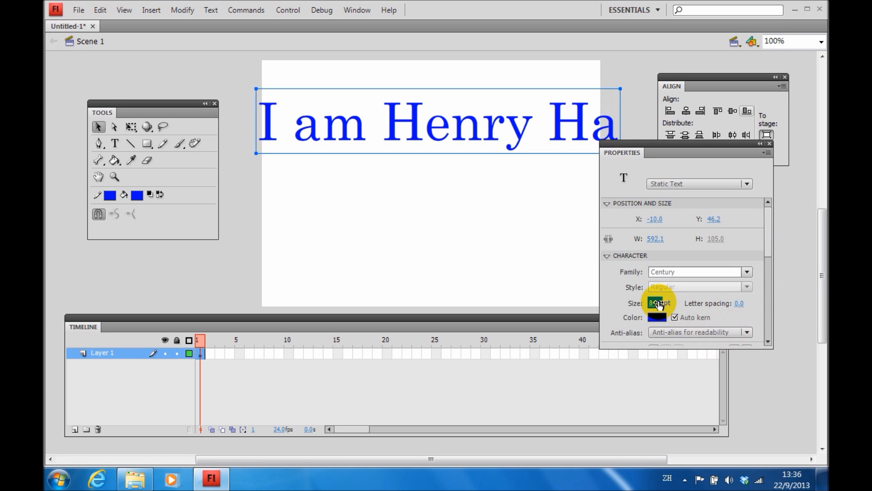
Step: Set the text's font size to 67 pt and move it to about X 37, Y 24 so it fits within the stage
click(655, 302)
drag(654, 298, 643, 301)
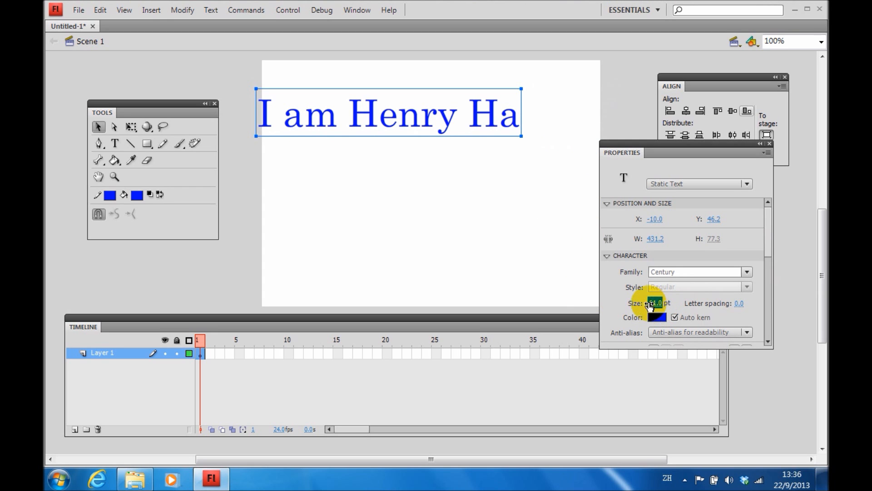
mouse_move(655, 307)
mouse_down()
mouse_move(666, 307)
mouse_move(660, 303)
mouse_up()
click(520, 219)
drag(423, 118, 449, 105)
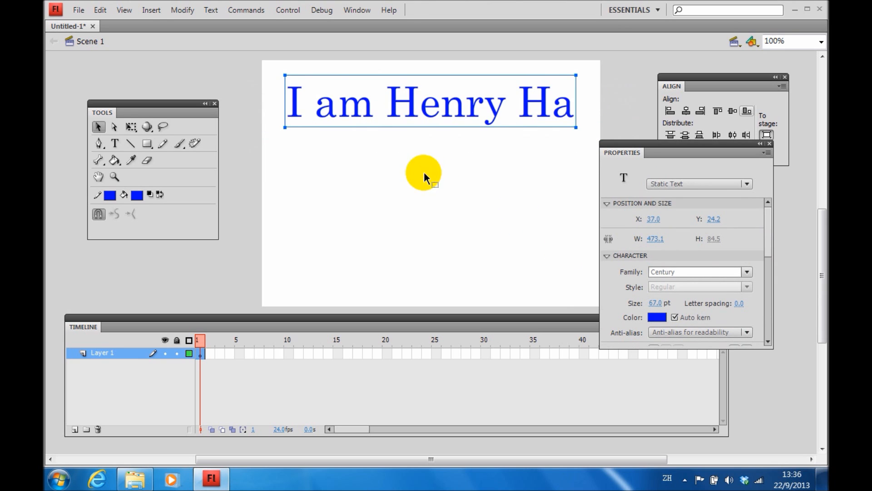
click(437, 175)
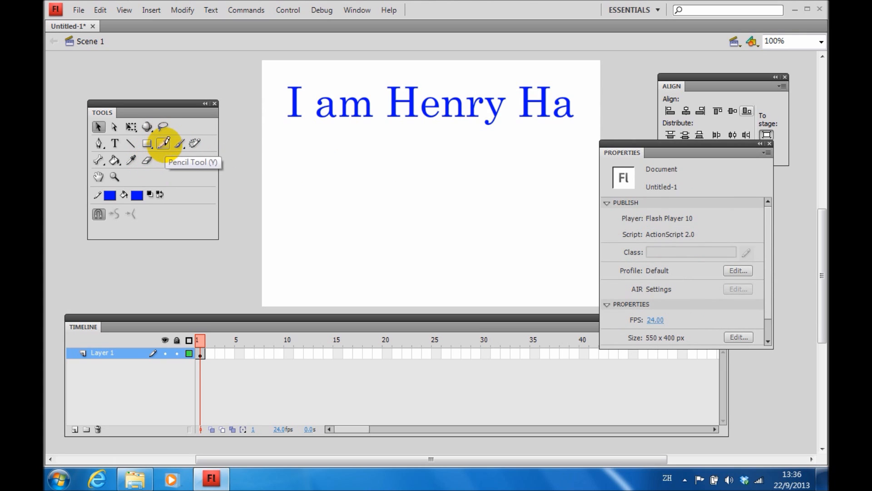
Step: Draw a freehand line with the Pencil tool and a thicker curved stroke with the Brush tool below the text
click(164, 144)
mouse_move(297, 147)
mouse_down()
mouse_move(306, 176)
mouse_move(339, 171)
mouse_move(315, 197)
mouse_move(318, 220)
mouse_move(334, 225)
mouse_move(364, 202)
mouse_move(363, 235)
mouse_move(374, 242)
mouse_move(397, 180)
mouse_move(398, 199)
mouse_up()
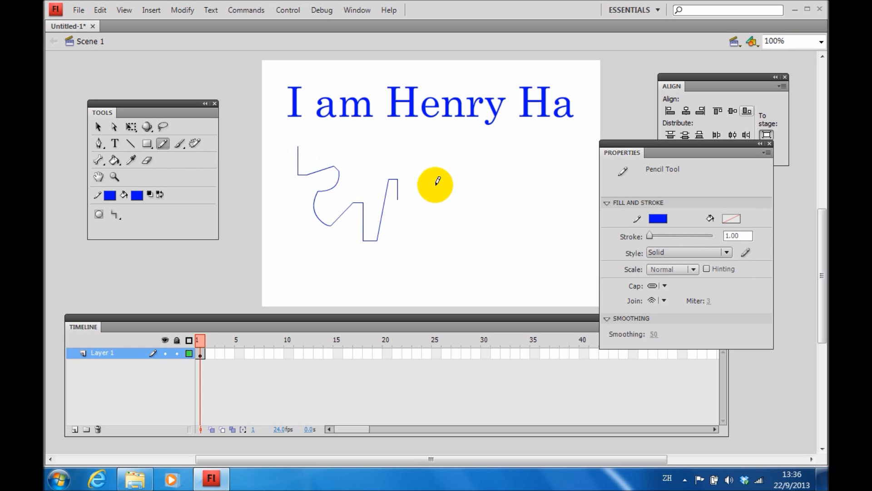
click(181, 144)
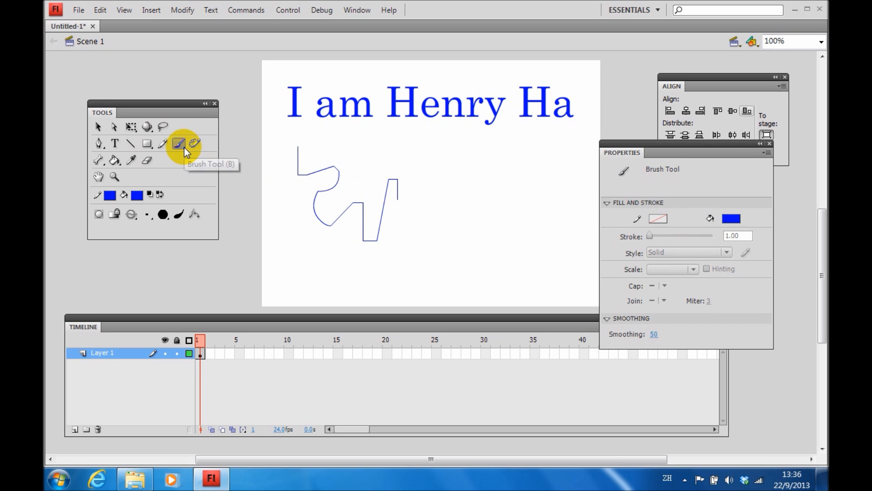
mouse_move(407, 157)
mouse_down()
mouse_move(428, 162)
mouse_move(431, 180)
mouse_move(446, 181)
mouse_move(456, 152)
mouse_move(470, 162)
mouse_move(468, 182)
mouse_move(450, 191)
mouse_move(449, 222)
mouse_up()
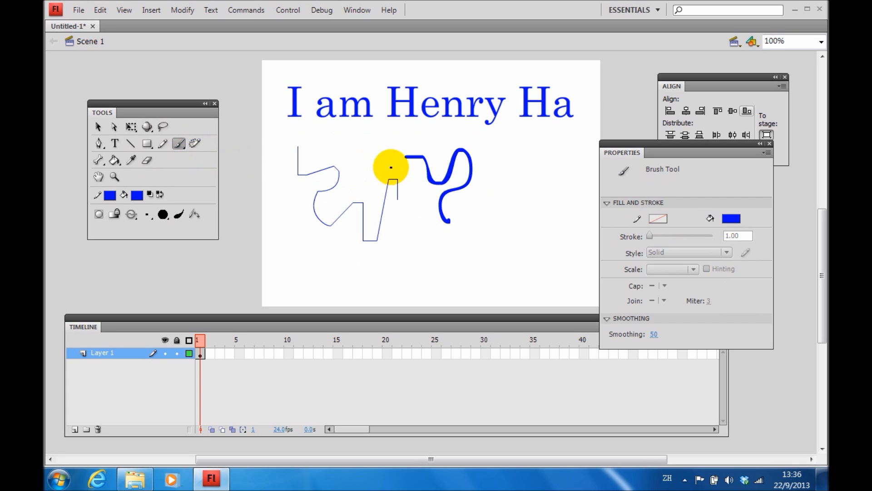
mouse_move(426, 169)
mouse_down()
mouse_move(373, 205)
mouse_move(378, 180)
mouse_move(387, 215)
mouse_move(370, 264)
mouse_move(403, 181)
mouse_move(453, 145)
mouse_up()
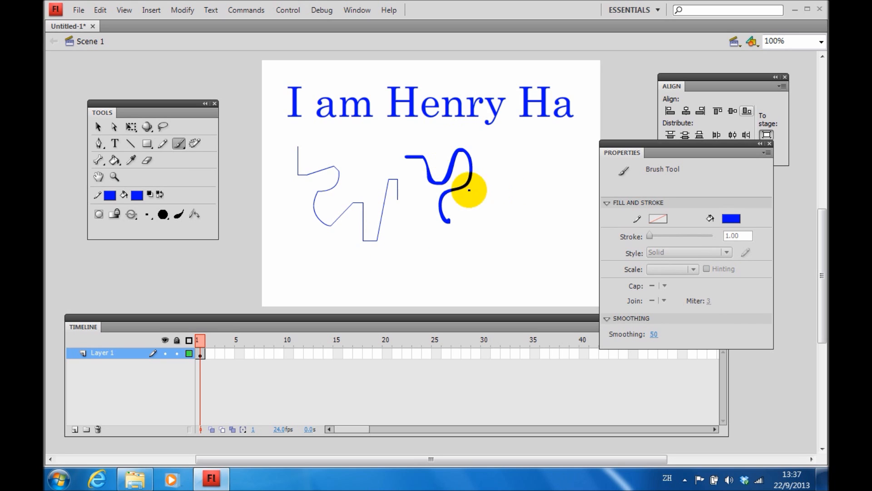
Step: Erase the pencil line and the brush stroke from the stage
click(145, 160)
mouse_move(297, 164)
mouse_down()
mouse_move(341, 171)
mouse_move(317, 197)
mouse_move(405, 157)
mouse_move(426, 181)
mouse_move(424, 157)
mouse_move(439, 189)
mouse_move(458, 152)
mouse_move(452, 179)
mouse_move(467, 160)
mouse_move(468, 180)
mouse_move(447, 195)
mouse_move(444, 225)
mouse_move(445, 200)
mouse_move(399, 179)
mouse_move(398, 201)
mouse_move(390, 189)
mouse_move(374, 243)
mouse_move(363, 233)
mouse_move(361, 201)
mouse_move(343, 201)
mouse_move(344, 210)
mouse_move(355, 205)
mouse_move(338, 221)
mouse_move(312, 203)
mouse_up()
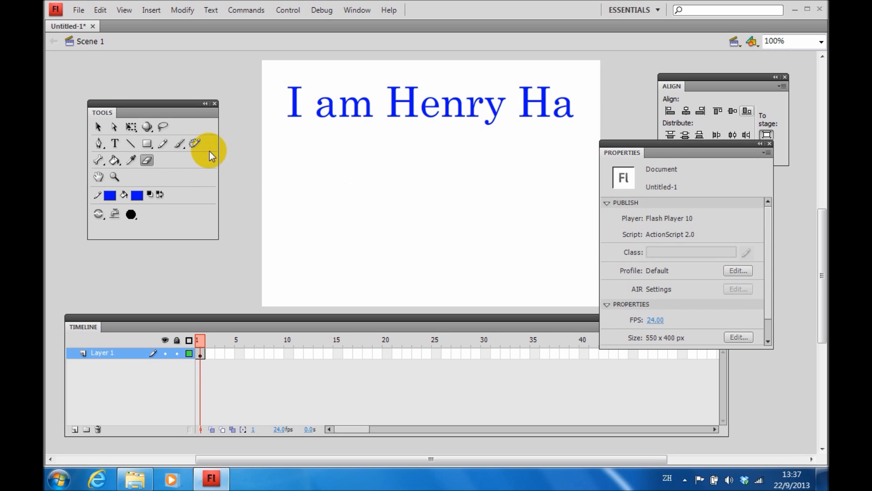
Step: Draw a blue filled rectangle with the Rectangle tool below the text's first half
click(115, 160)
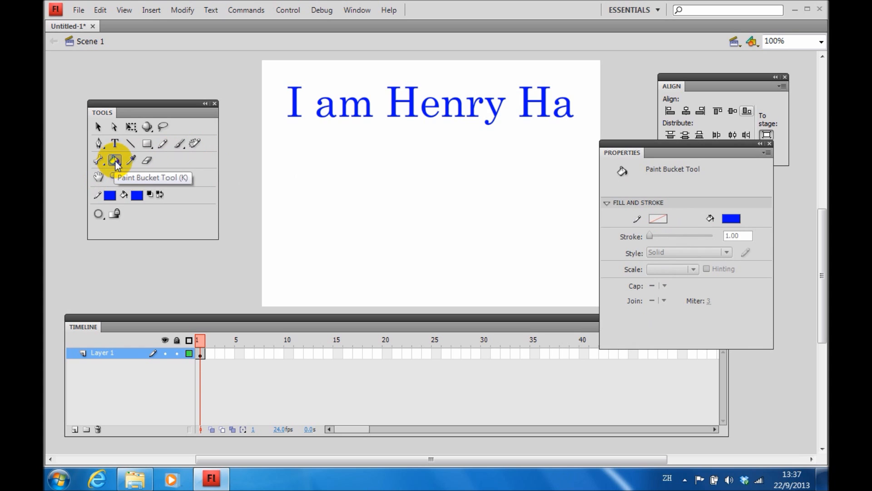
click(146, 144)
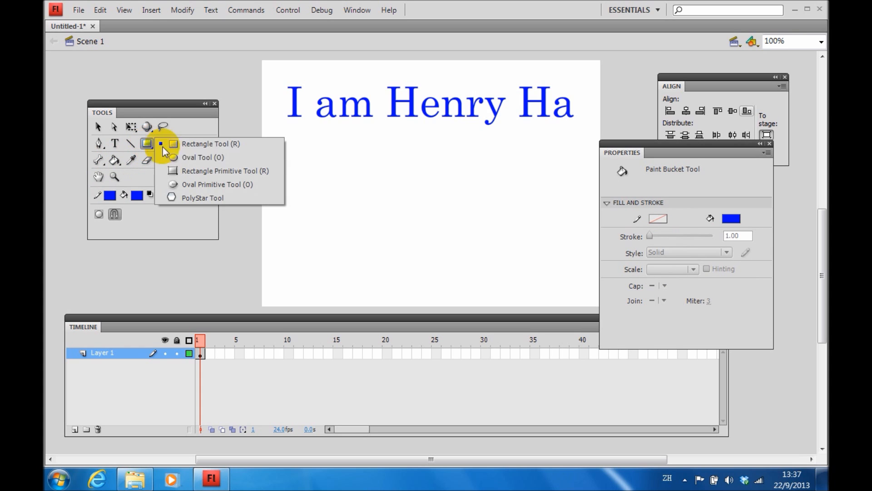
click(221, 145)
drag(288, 155, 436, 262)
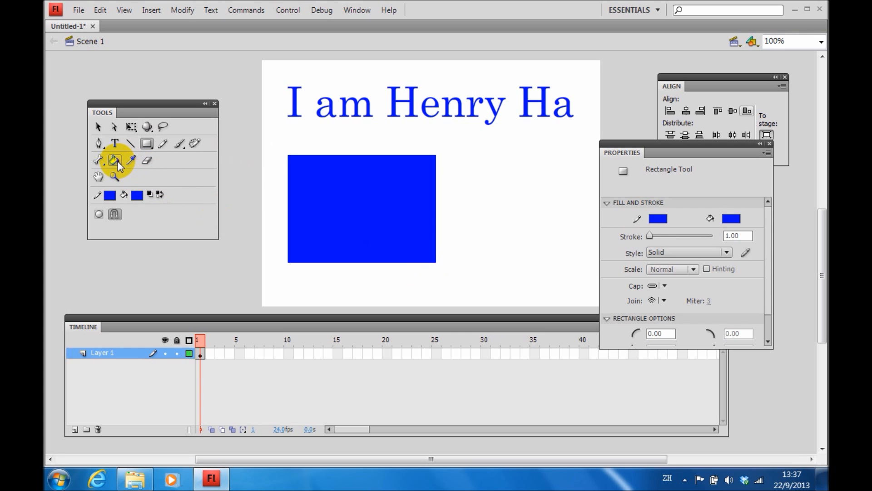
Step: Fill the rectangle with the green radial gradient using the Paint Bucket tool, placing the highlight near its upper-right corner
click(118, 161)
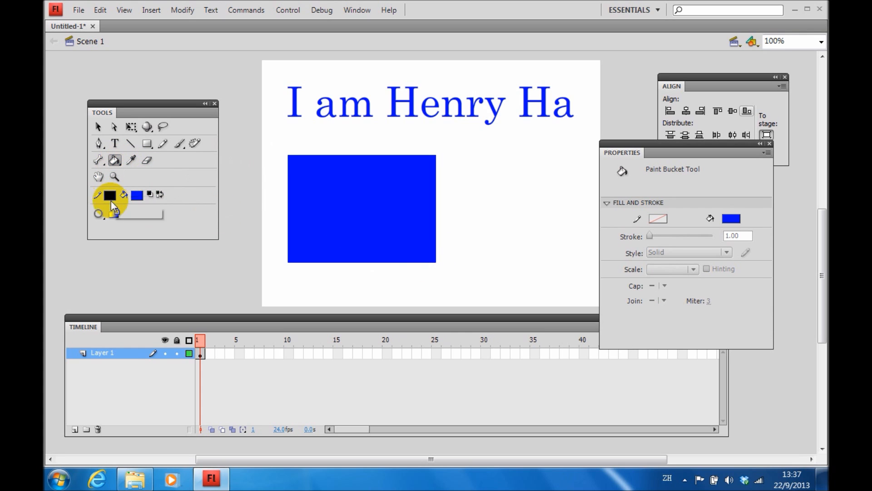
click(137, 195)
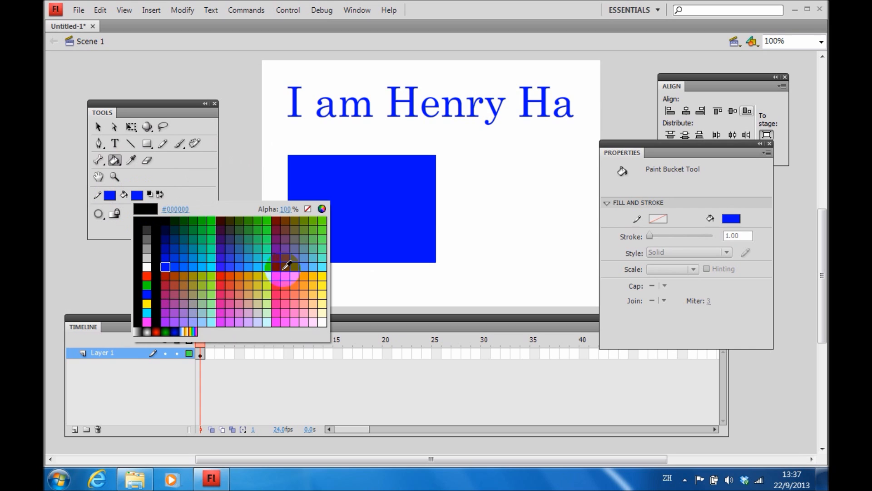
click(171, 331)
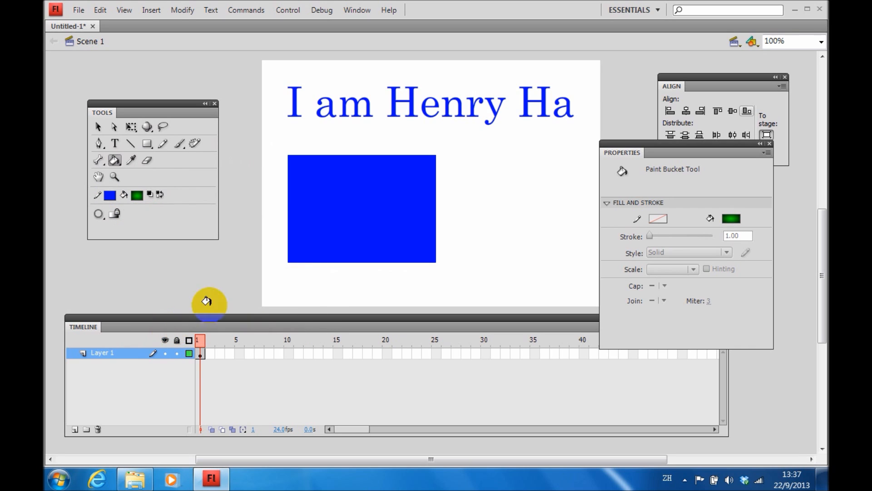
click(328, 194)
click(416, 175)
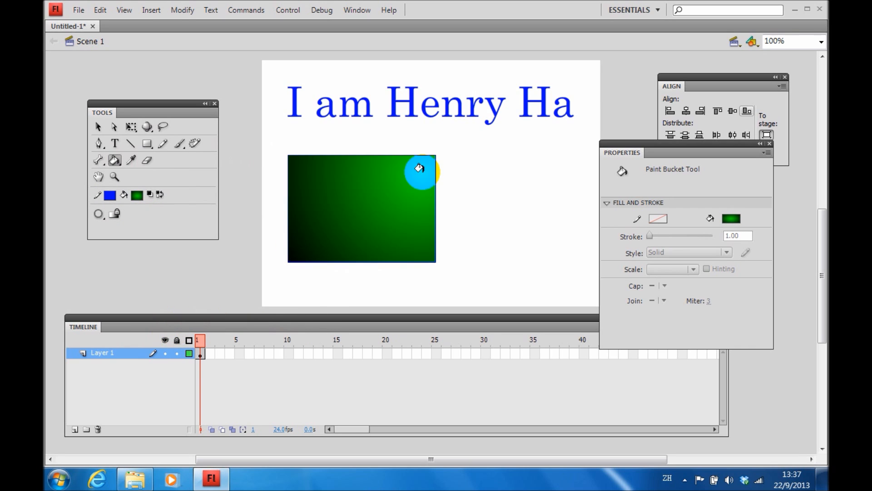
Step: Refill the rectangle with the green radial gradient at several spots, ending with the highlight near its lower-left corner
click(335, 195)
click(307, 176)
click(380, 173)
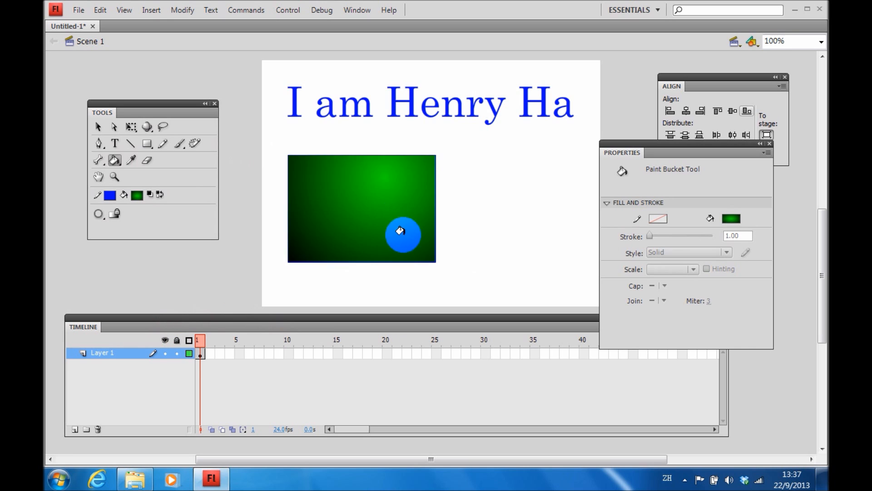
click(400, 230)
click(306, 224)
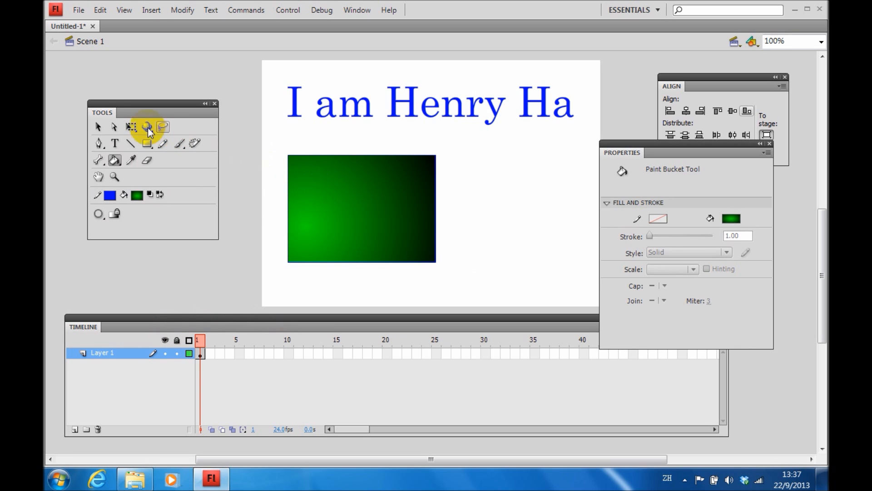
Step: With the Selection tool active and no object selected, change the fill colour to violet-blue
click(99, 127)
mouse_move(359, 210)
mouse_down()
mouse_move(334, 183)
mouse_move(359, 190)
mouse_move(312, 208)
mouse_move(319, 189)
mouse_up()
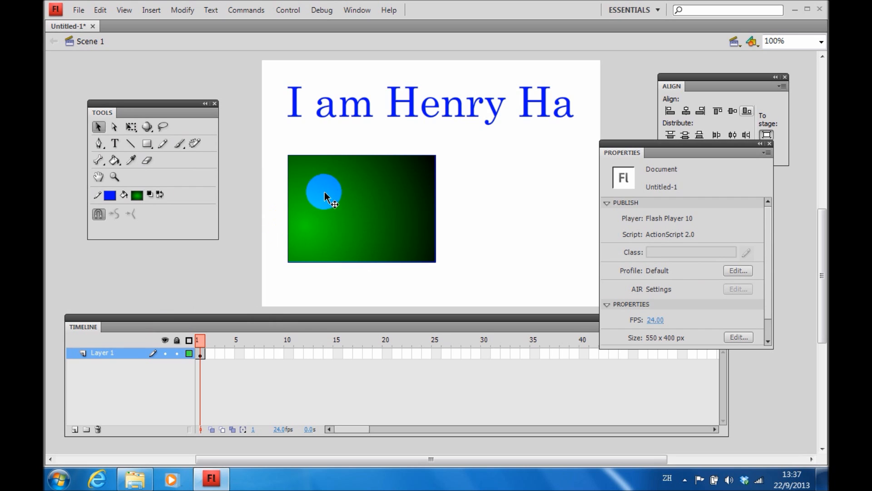
click(110, 195)
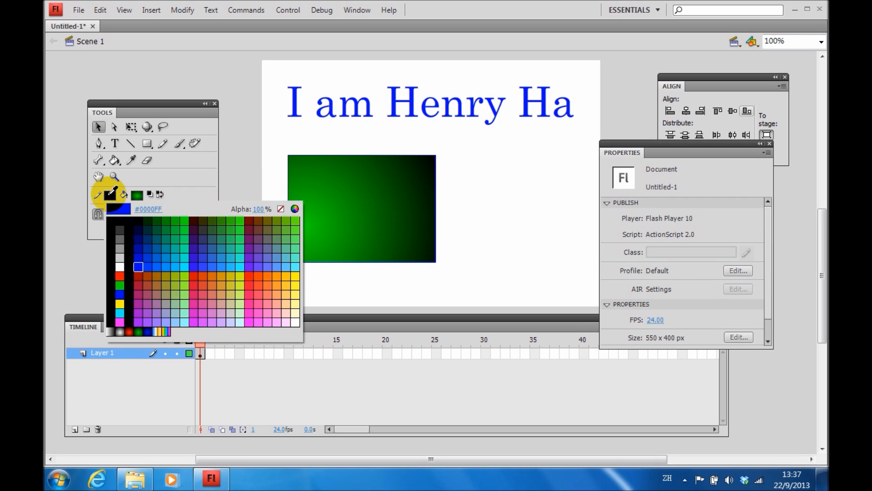
click(111, 195)
click(135, 198)
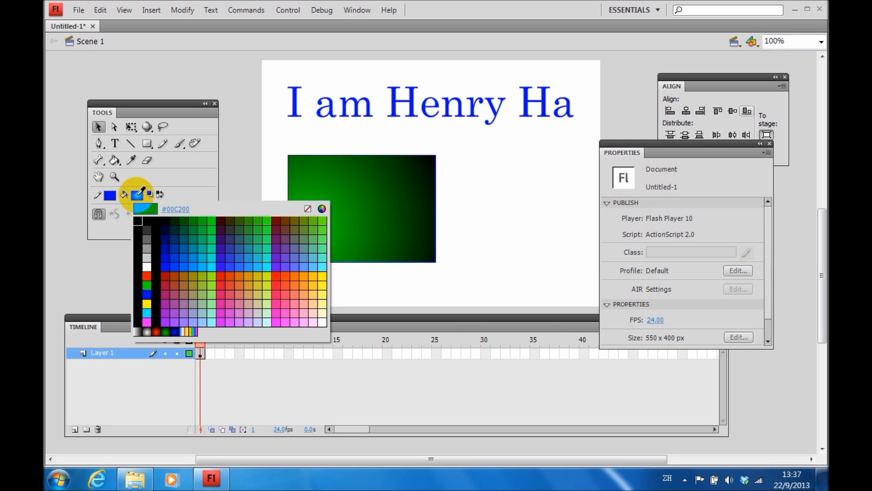
drag(325, 227, 321, 210)
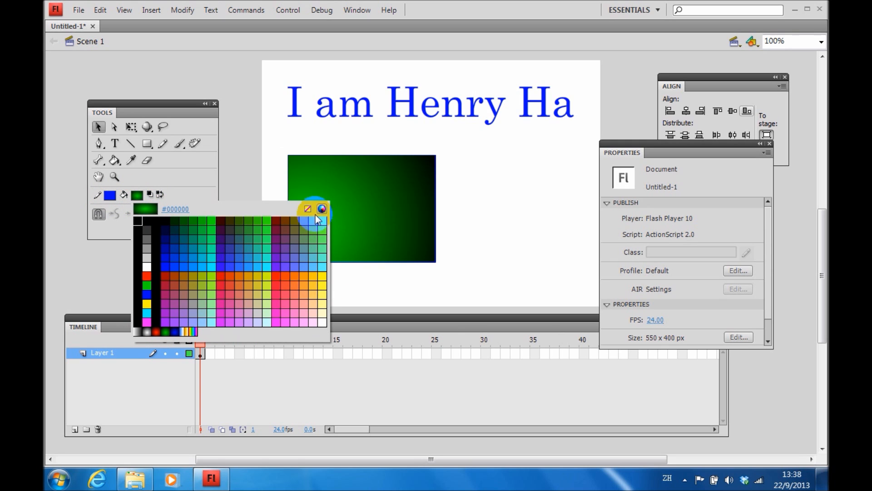
click(221, 268)
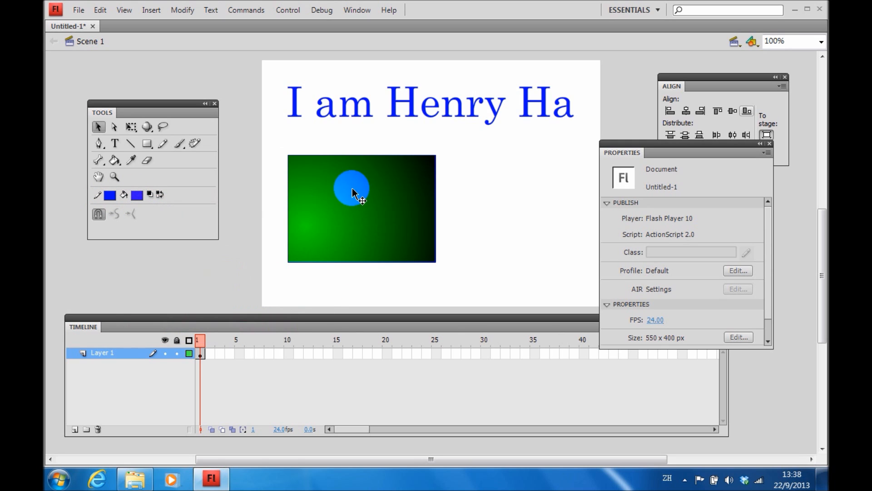
Step: Select the rectangle's fill, recolour it with a solid dark teal and deselect it
click(353, 193)
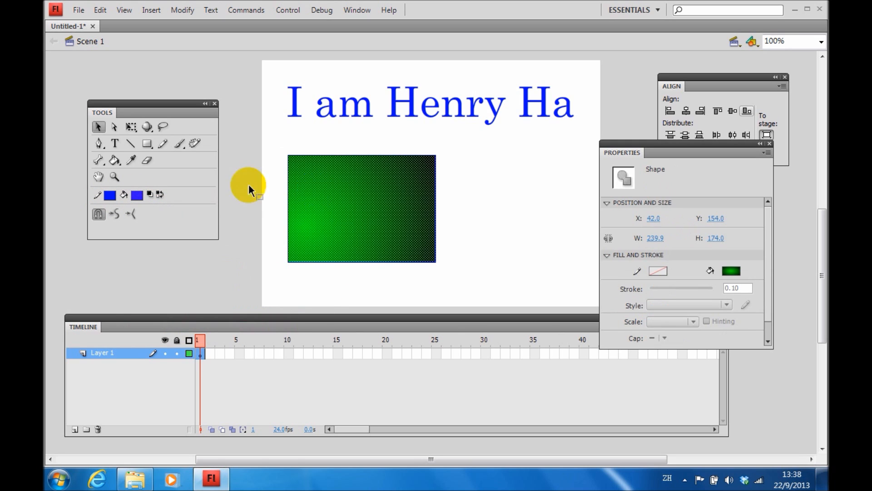
click(142, 197)
click(295, 217)
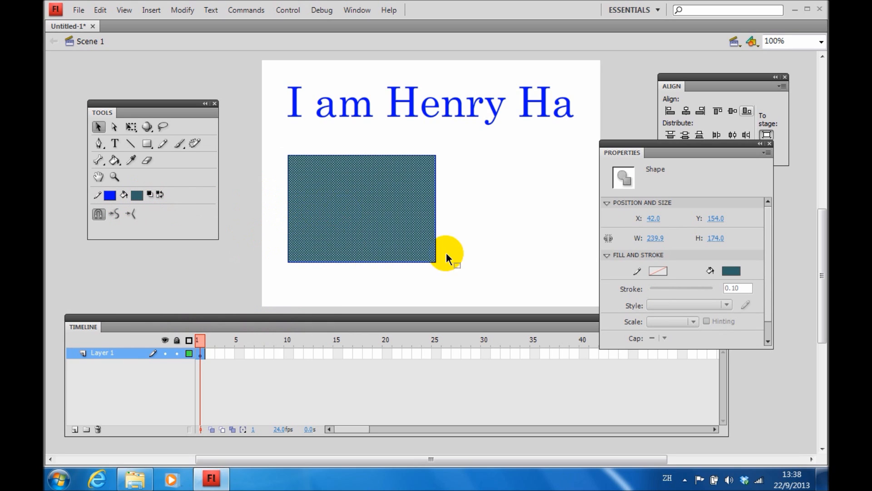
click(482, 244)
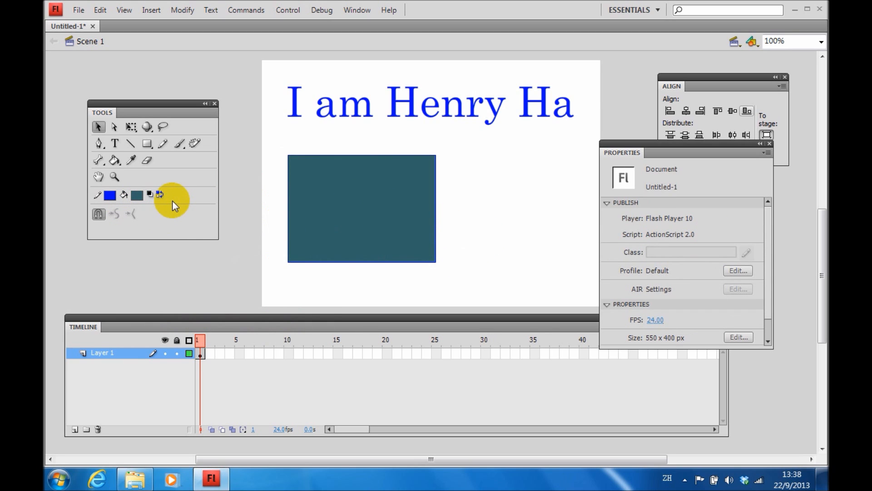
Step: Use the Free Transform tool to skew the teal fill with its right side raised and left side lowered, and reduce its height
key(p)
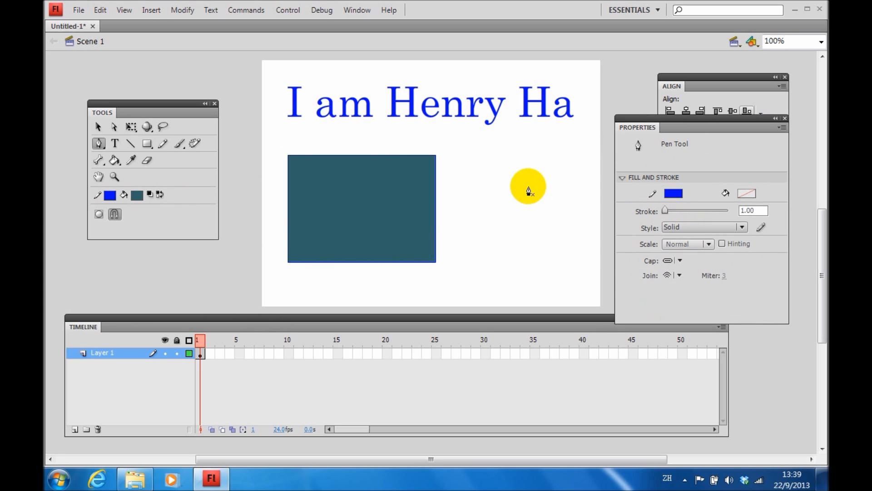
click(132, 127)
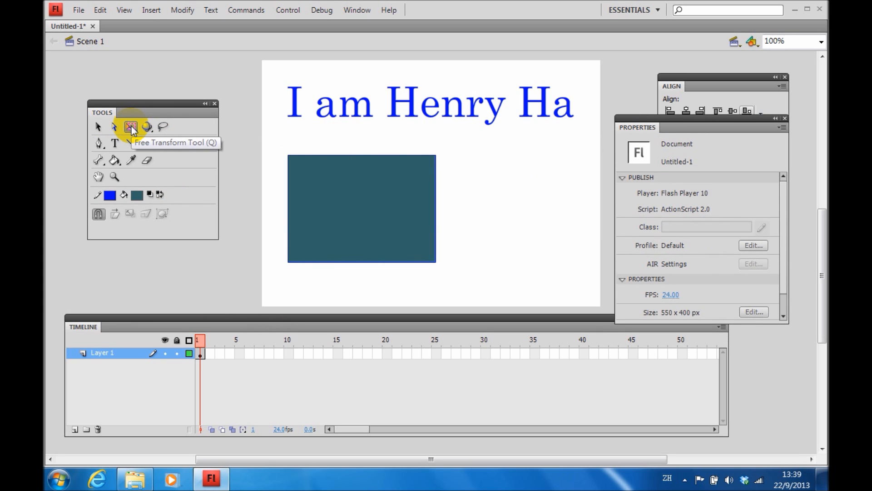
click(131, 128)
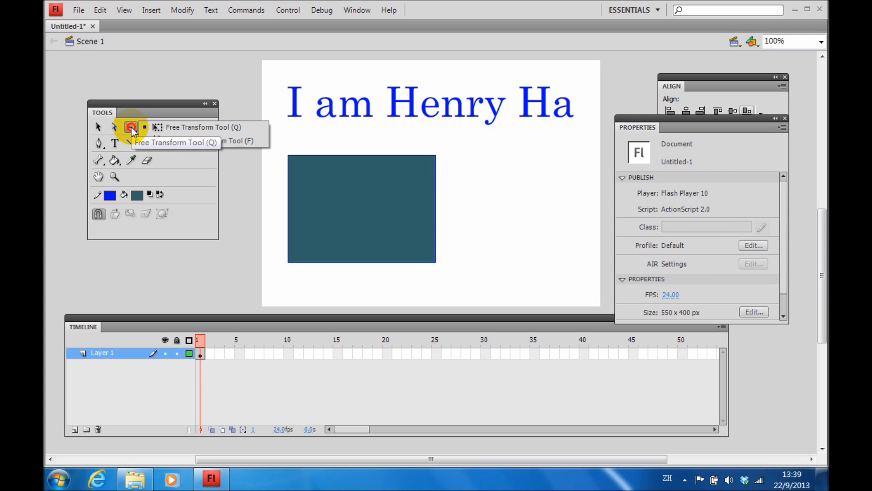
click(181, 127)
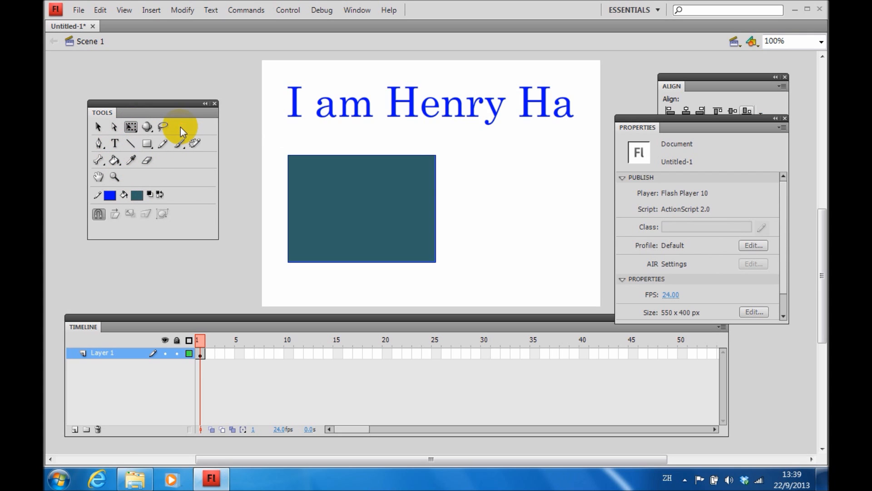
click(395, 200)
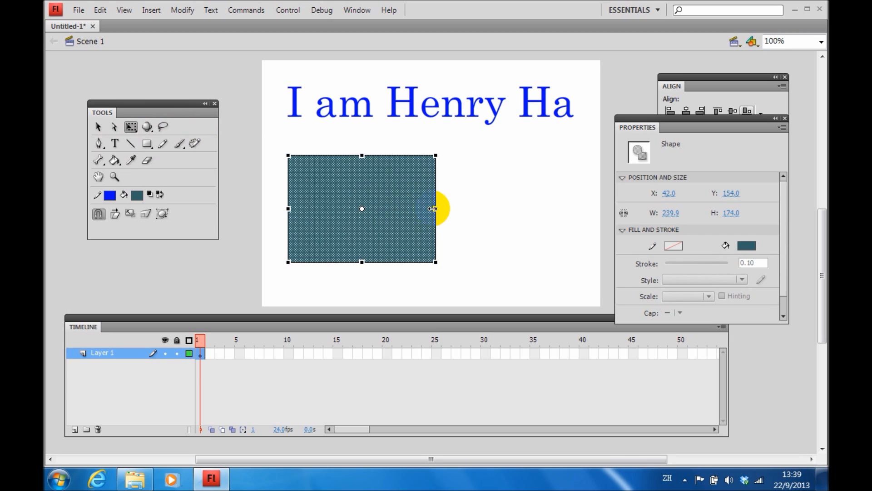
drag(439, 175, 435, 155)
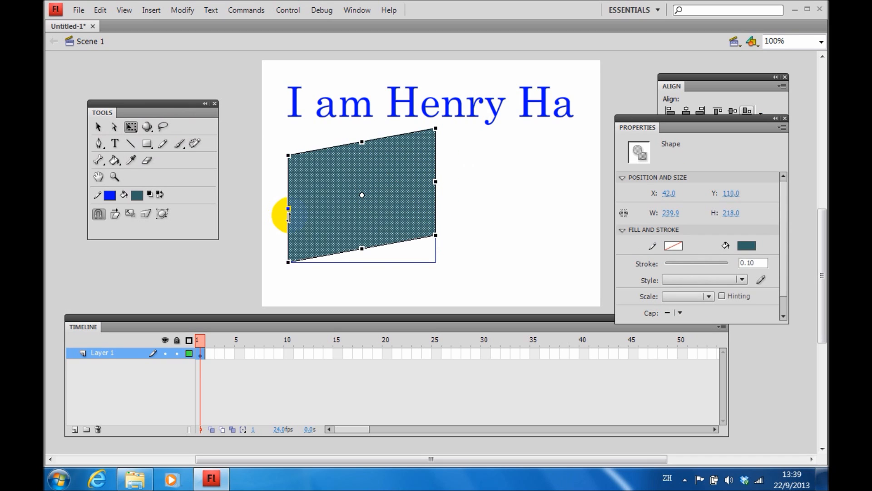
drag(289, 215, 288, 245)
drag(362, 264, 362, 225)
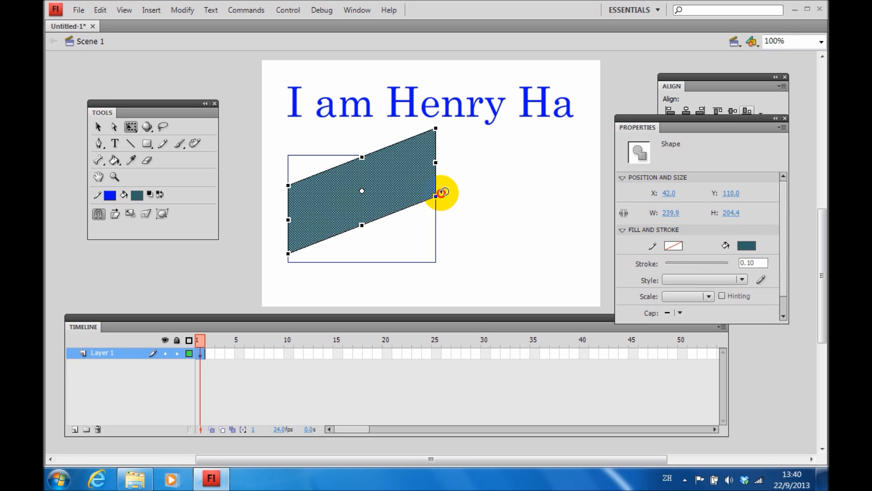
Step: Rotate the skewed teal shape clockwise and move it out of its outline to about X 168, Y 174, then deselect it
drag(442, 192, 472, 234)
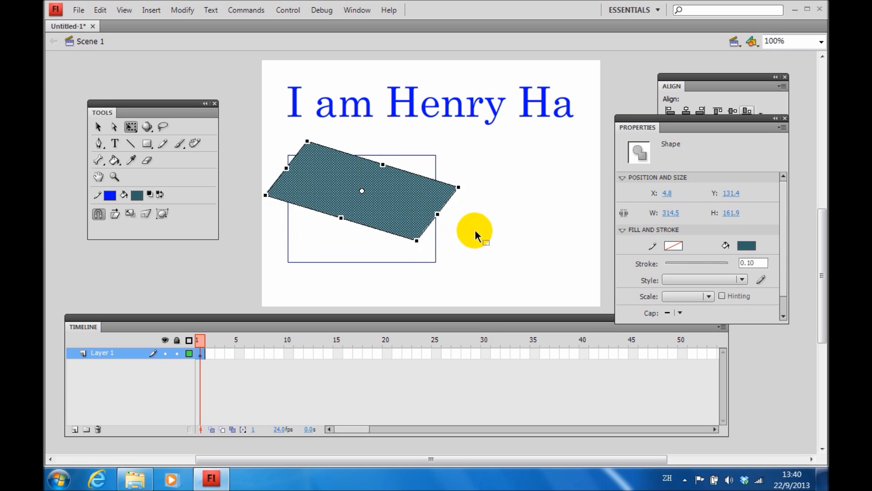
click(476, 190)
click(384, 193)
drag(383, 193, 484, 219)
click(560, 179)
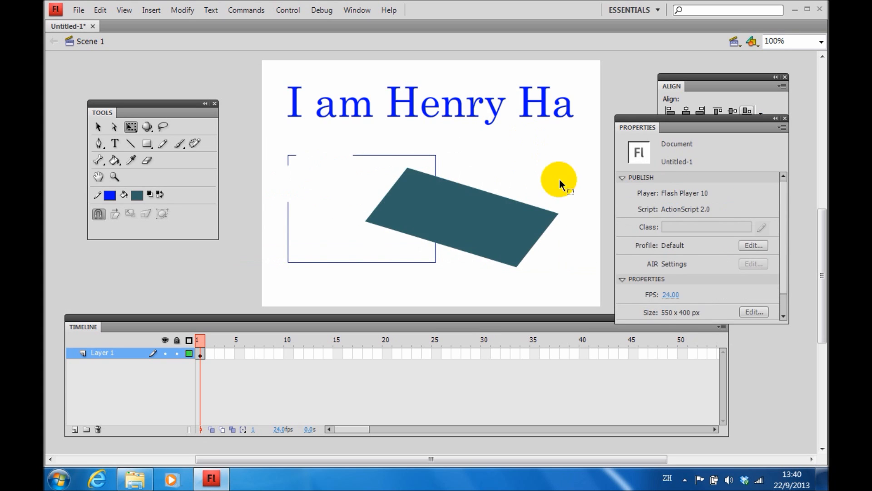
Step: Reselect the teal parallelogram, rotate it slightly counterclockwise and stretch it a little upward, to about 307 × 153 px overall
click(554, 215)
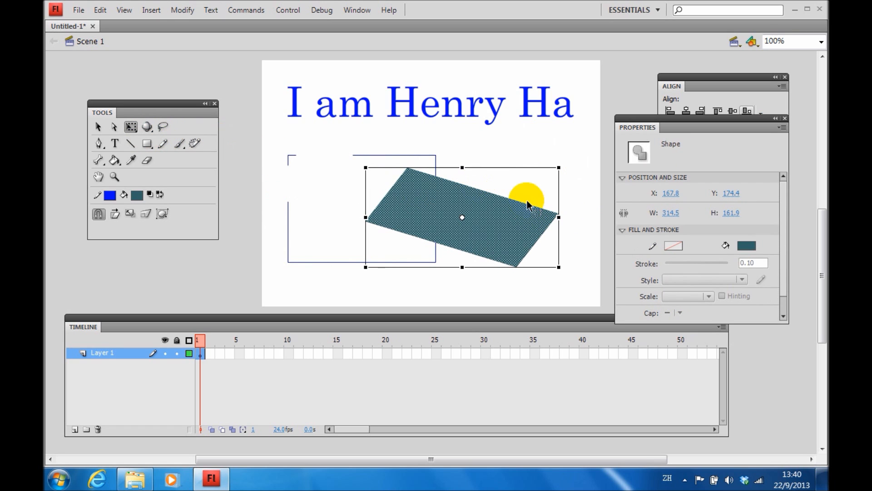
drag(566, 259, 552, 235)
drag(454, 168, 451, 154)
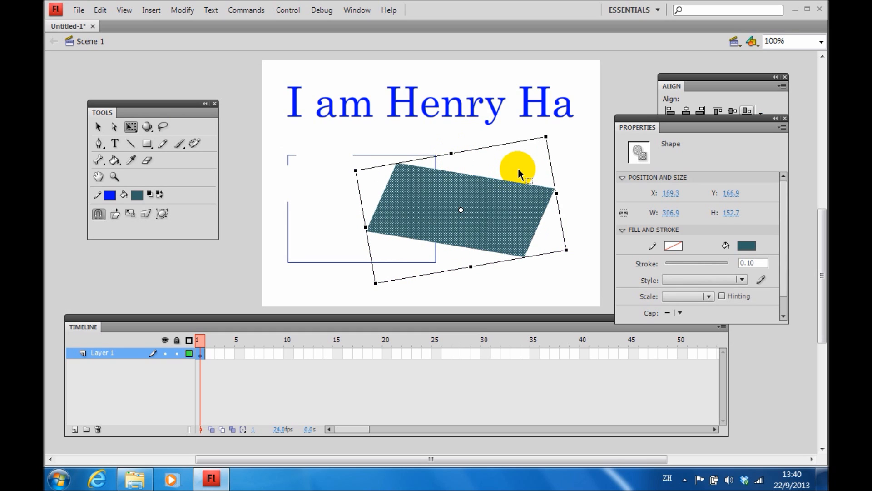